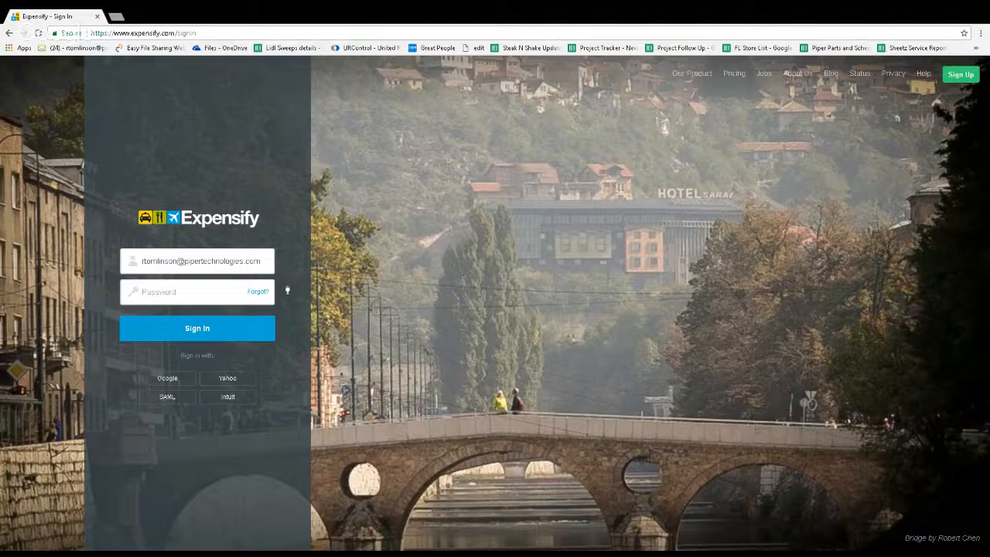
Sign in with the saved email address and the account password.
{"action": "left_click_drag", "start_coordinate": [142, 261], "coordinate": [275, 264]}
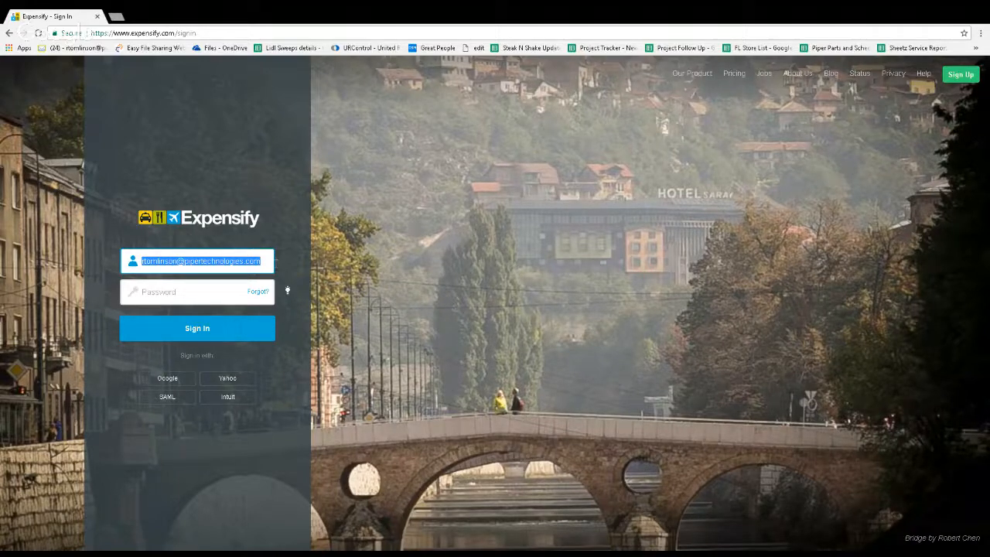
{"action": "key", "text": "Tab"}
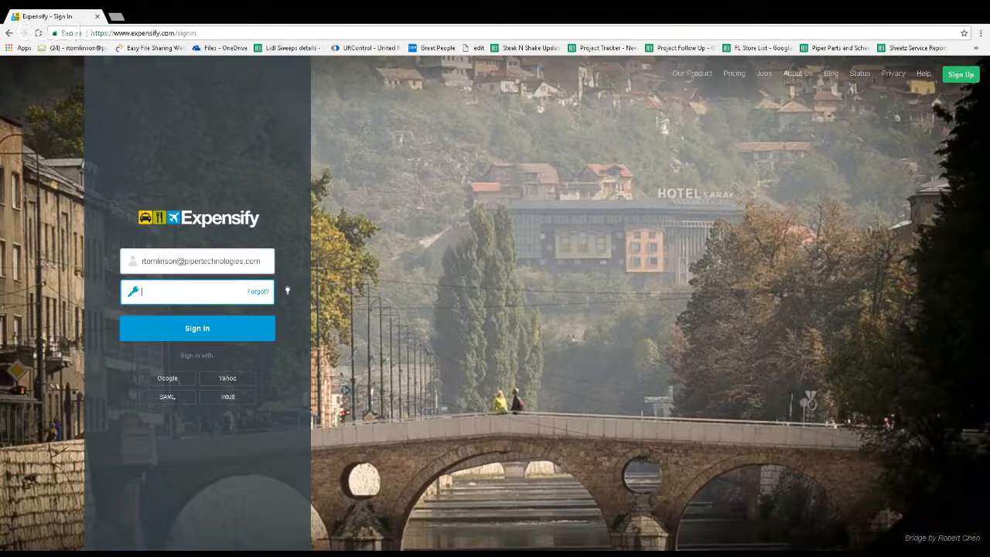
{"action": "type", "text": "••••••••"}
{"action": "key", "text": "Return"}
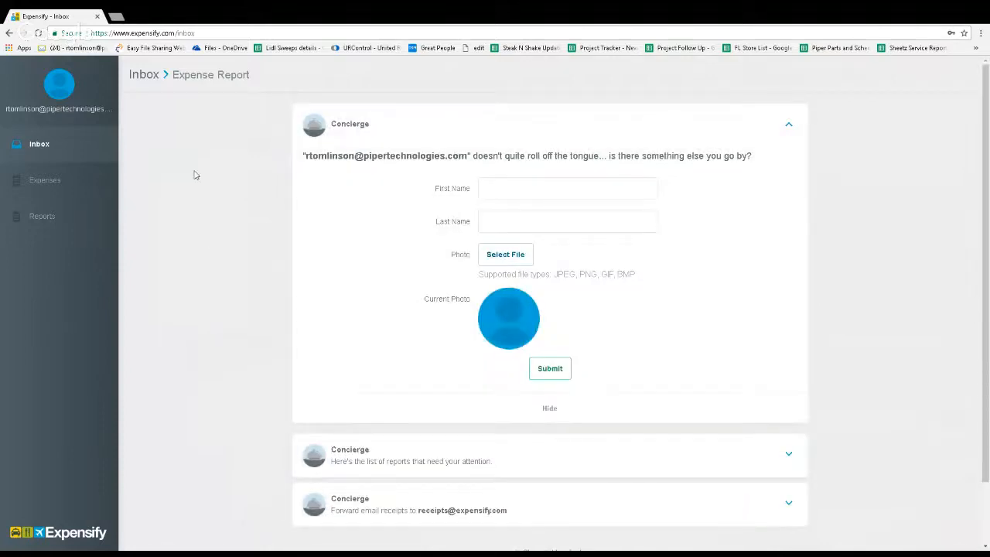
Review the Preferences in Account Settings, then go to the Reports list.
{"action": "left_click", "coordinate": [61, 103]}
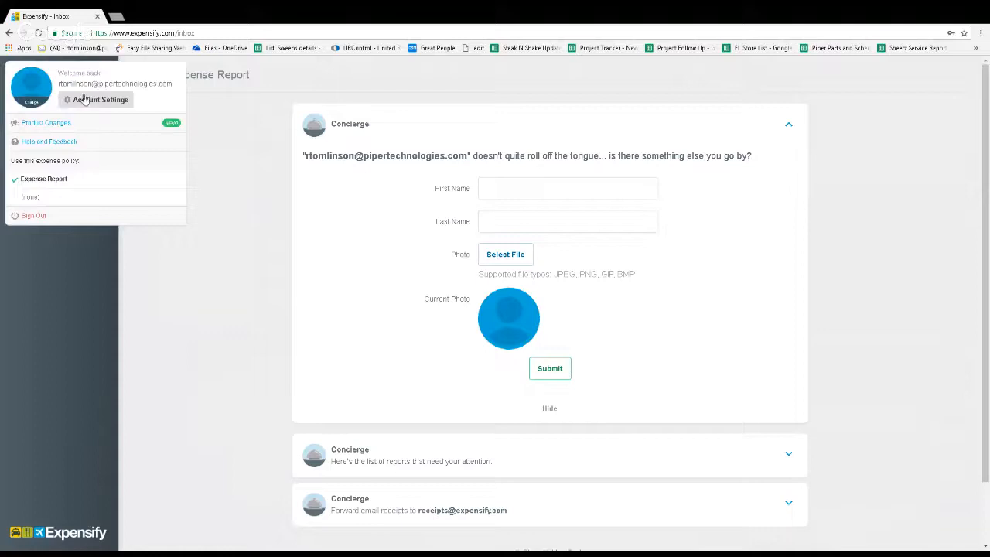
{"action": "left_click", "coordinate": [95, 100]}
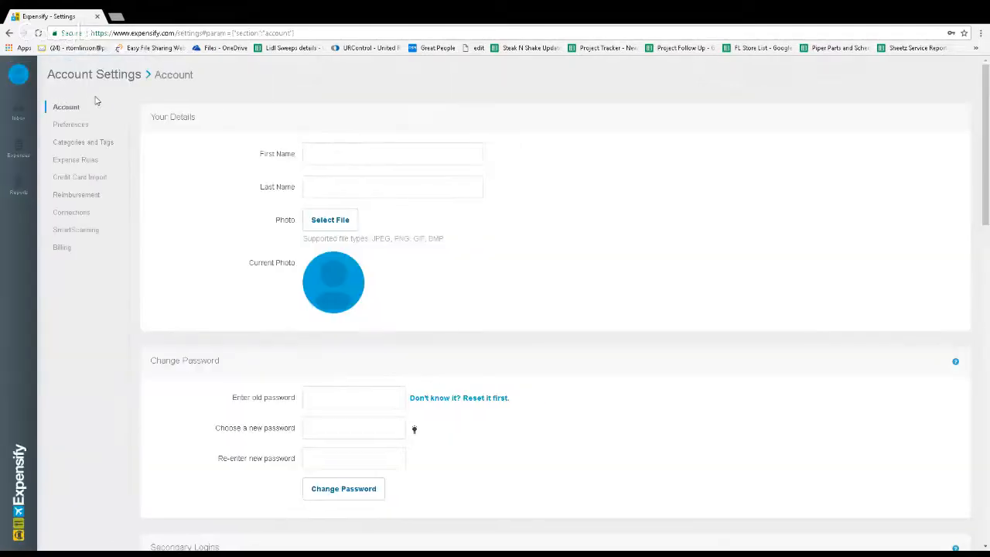
{"action": "left_click", "coordinate": [68, 125]}
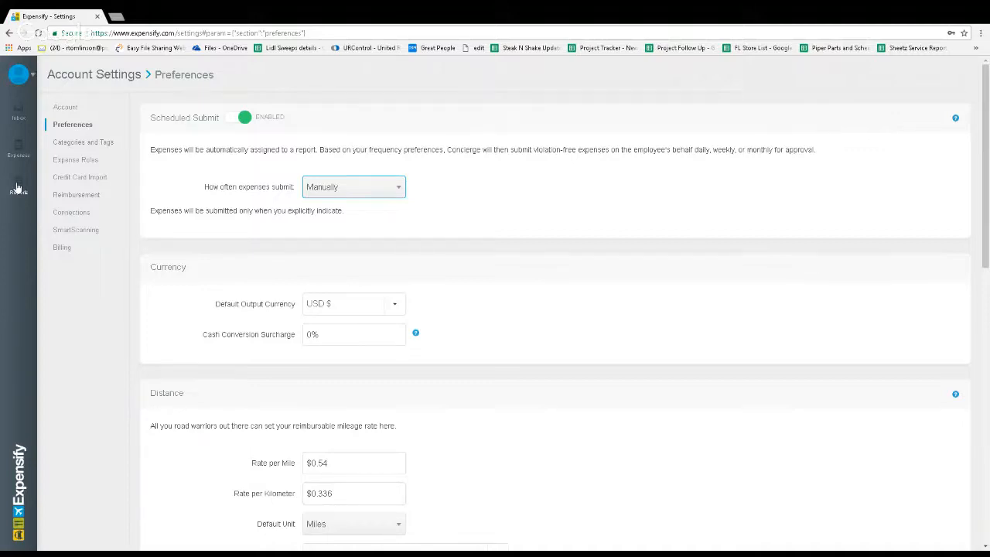
{"action": "left_click", "coordinate": [17, 187]}
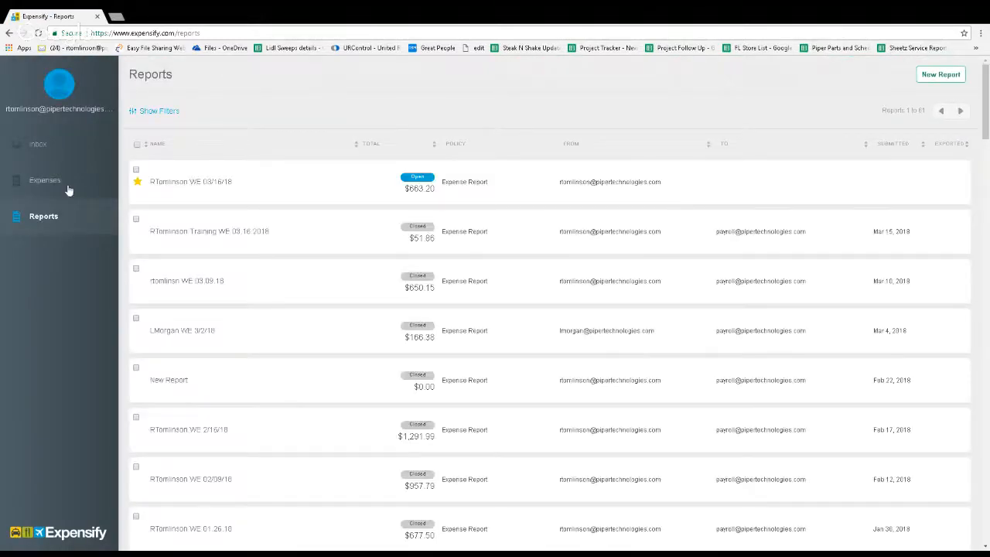
{"action": "left_click", "coordinate": [948, 78]}
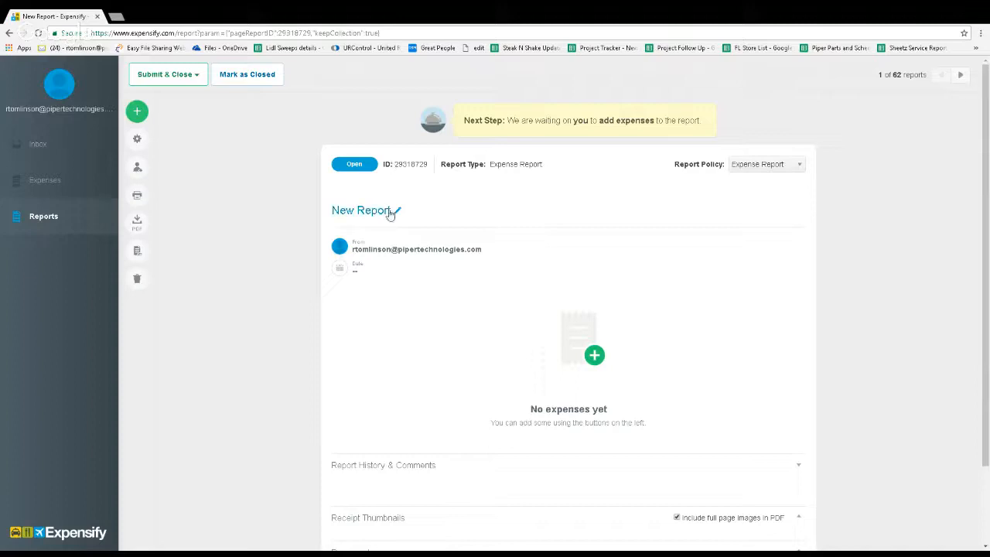
{"action": "left_click", "coordinate": [389, 211]}
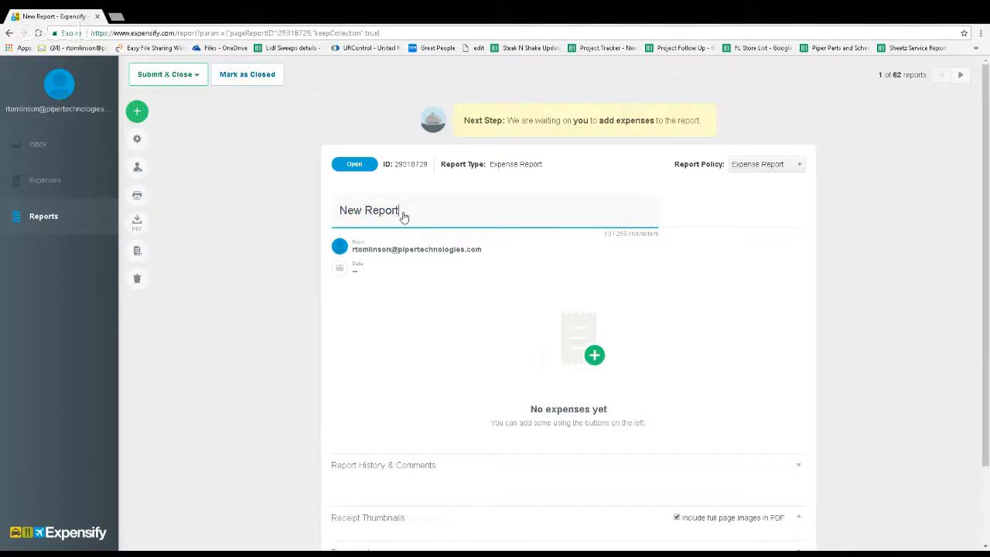
{"action": "left_click_drag", "start_coordinate": [400, 216], "coordinate": [341, 216]}
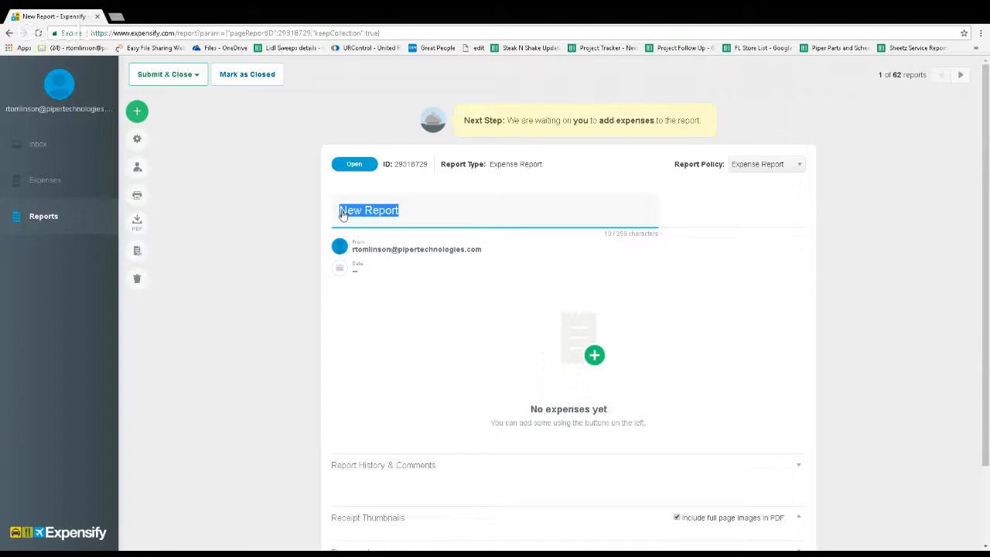
{"action": "key", "text": "BackSpace"}
{"action": "type", "text": "R"}
{"action": "key", "text": "BackSpace"}
{"action": "type", "text": "Tomlinson Training"}
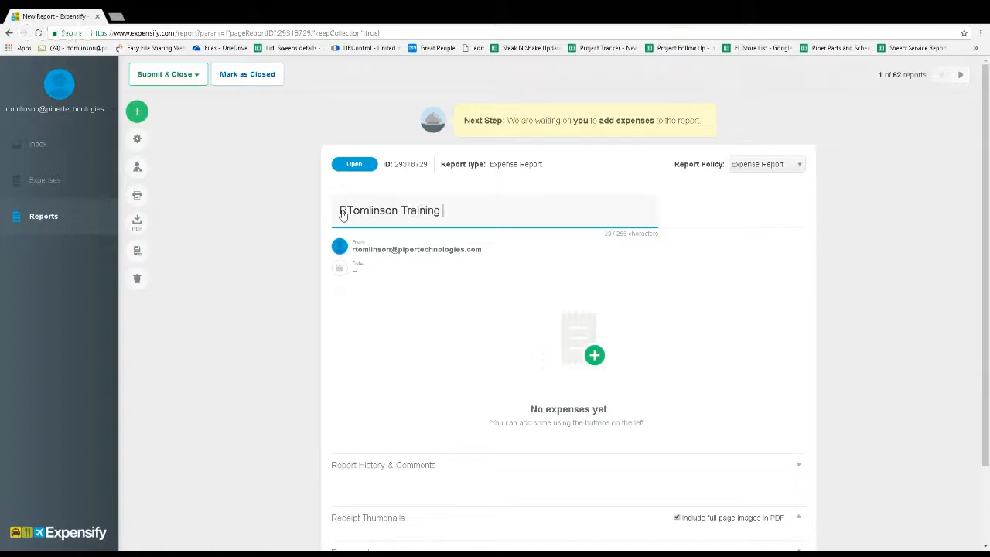
{"action": "type", "text": " WE 03.16.2018"}
{"action": "left_click", "coordinate": [522, 275]}
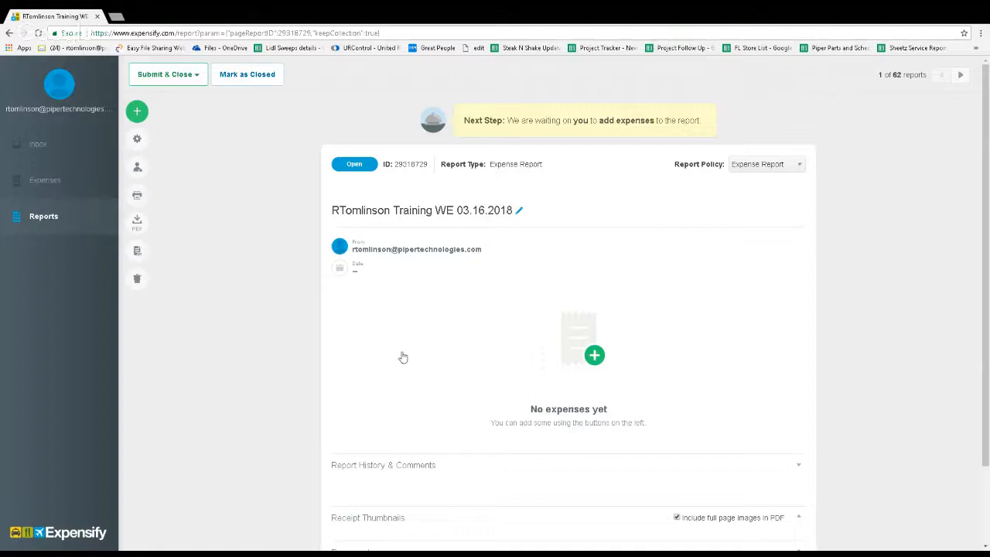
{"action": "left_click", "coordinate": [594, 356]}
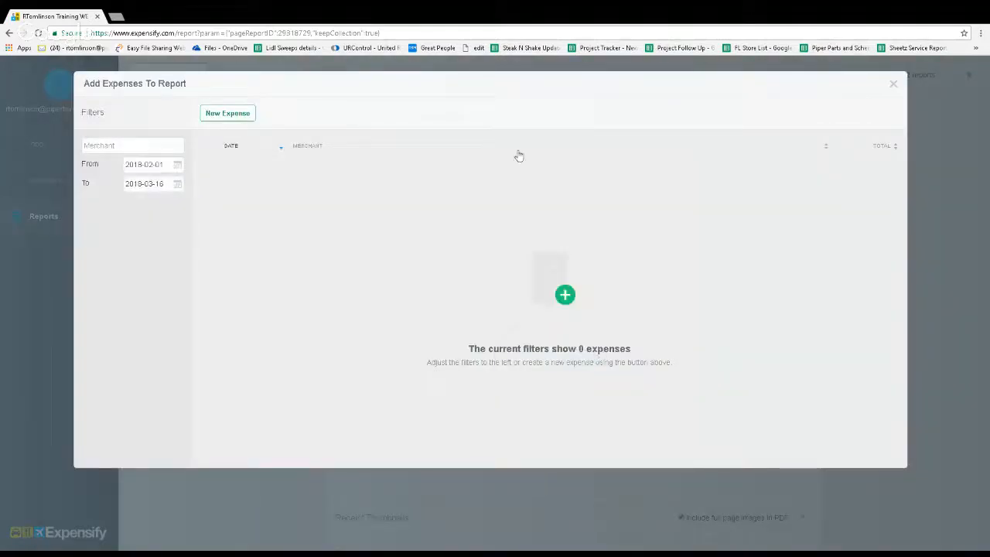
Start a new expense and attach the receipt image to it.
{"action": "left_click", "coordinate": [236, 115]}
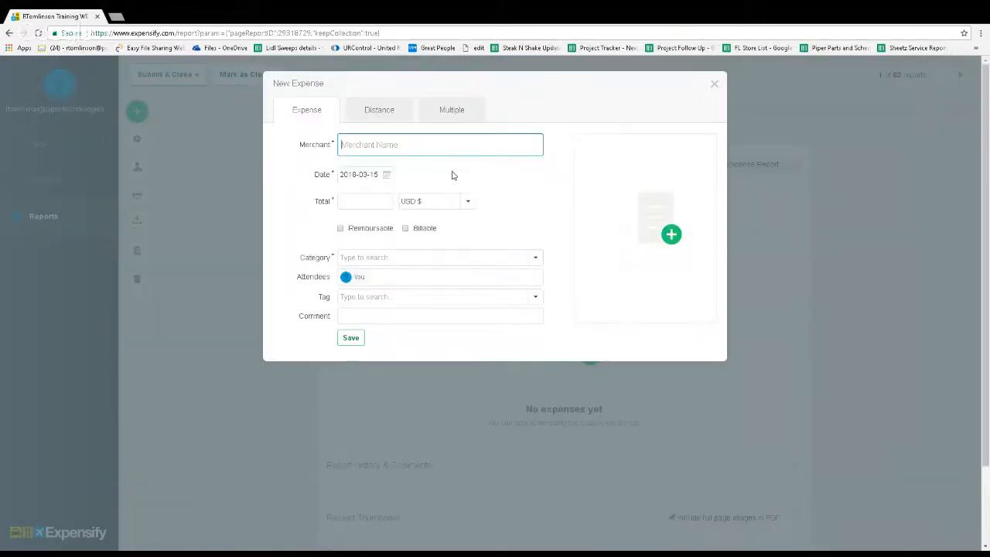
{"action": "left_click", "coordinate": [671, 235]}
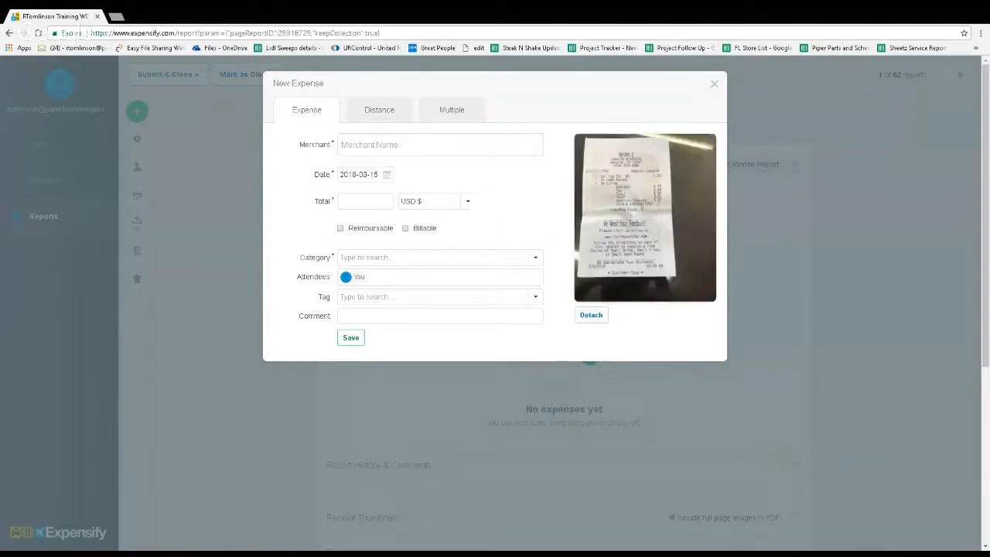
Enter merchant Hardee's, date March 8, 2018 and total 5.97 USD.
{"action": "left_click", "coordinate": [400, 144]}
{"action": "type", "text": "Hardess"}
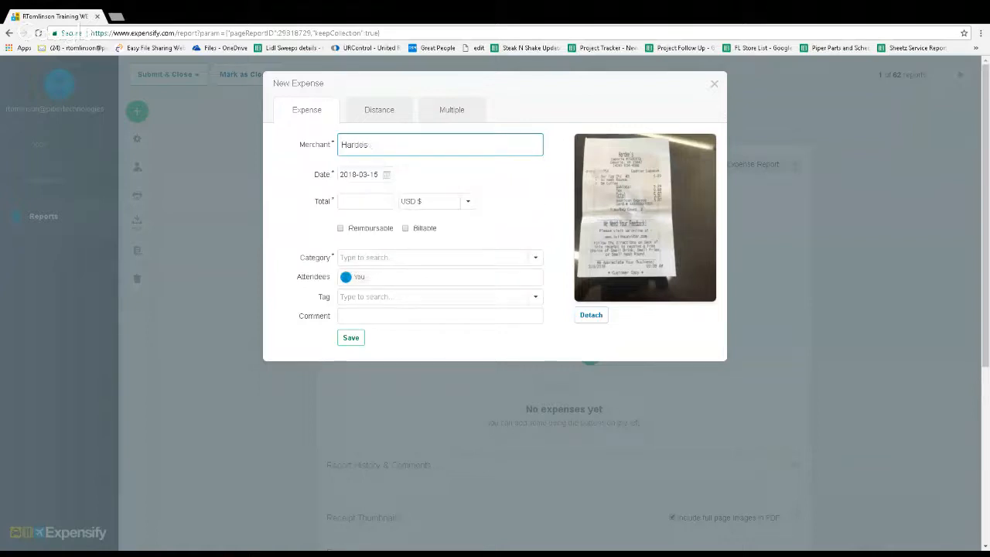
{"action": "key", "text": "BackSpace"}
{"action": "key", "text": "BackSpace"}
{"action": "type", "text": "e"}
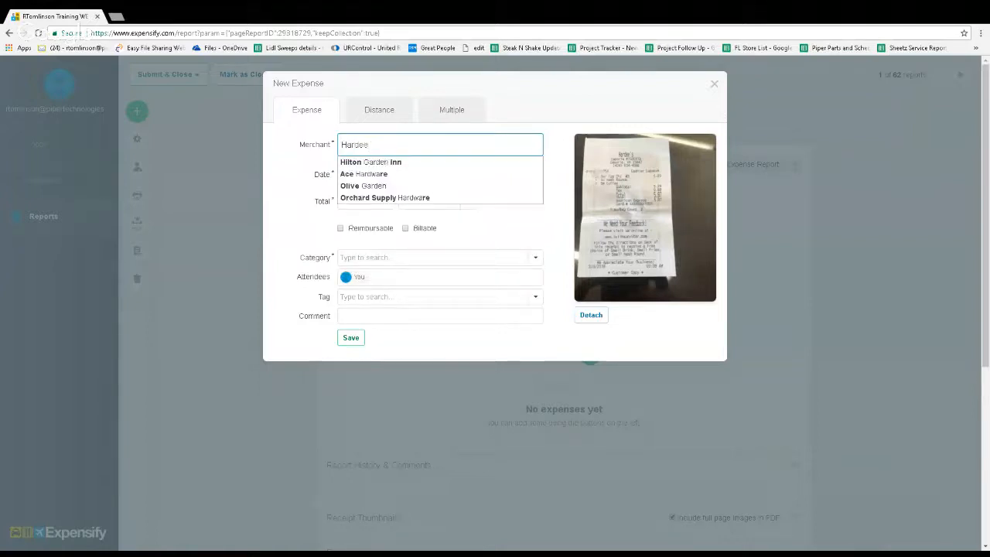
{"action": "type", "text": "'s"}
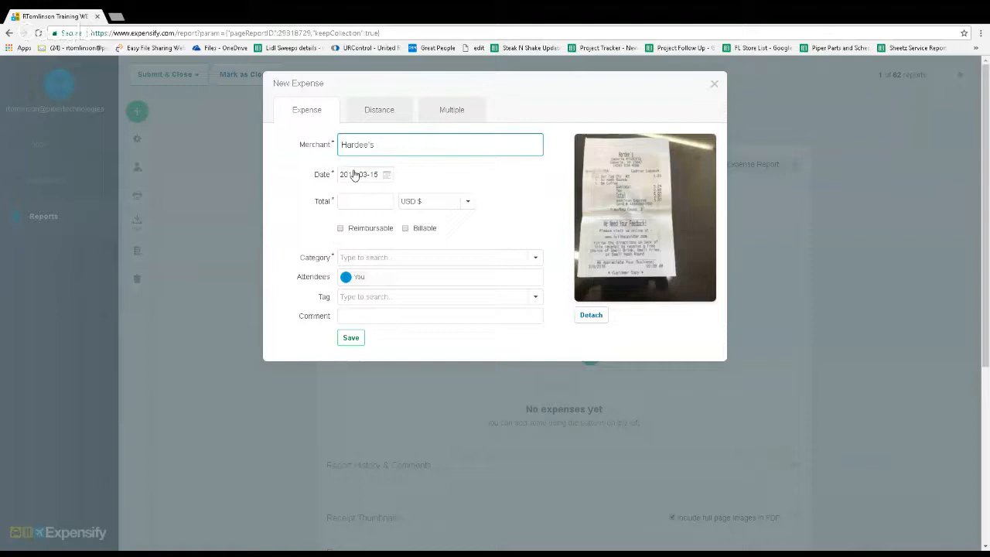
{"action": "left_click", "coordinate": [391, 175]}
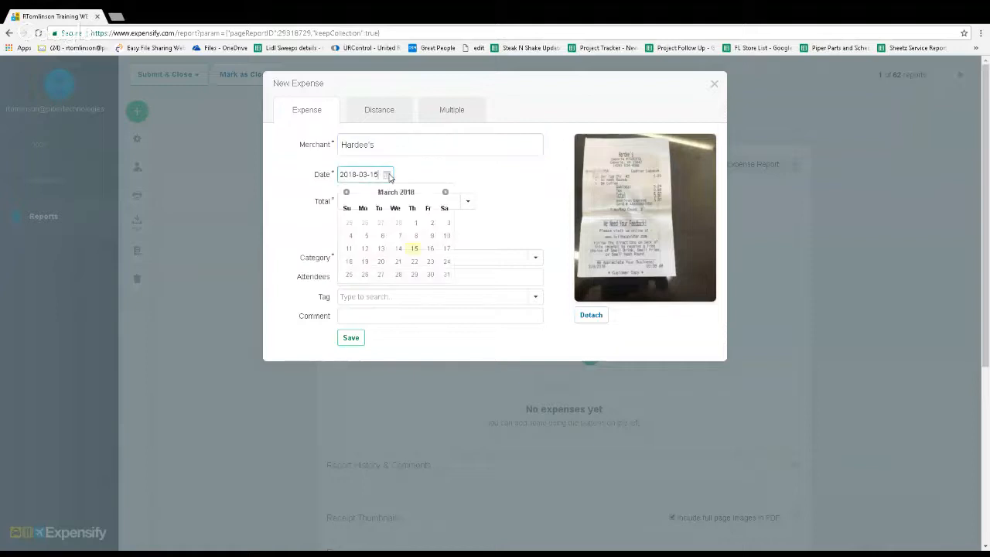
{"action": "left_click", "coordinate": [416, 236]}
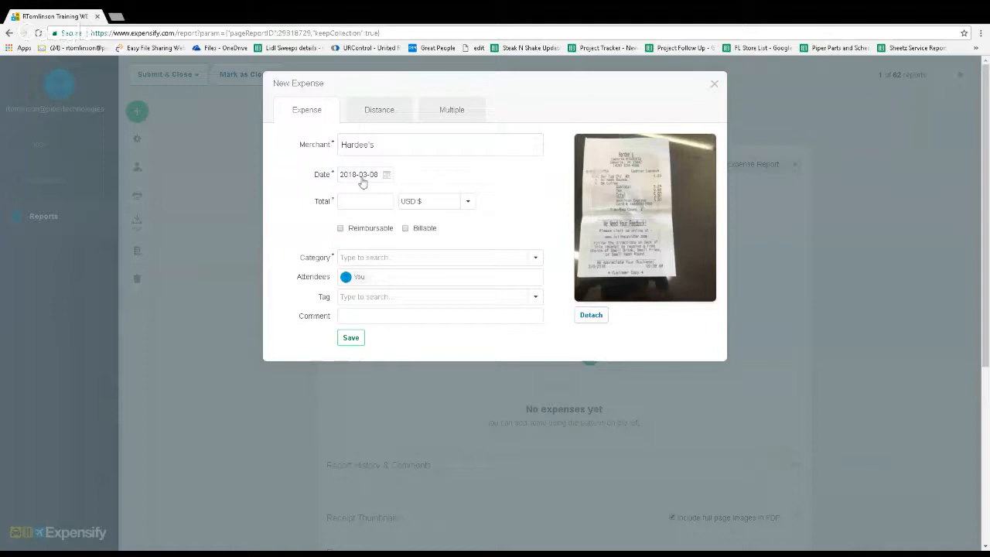
{"action": "left_click", "coordinate": [361, 199]}
{"action": "type", "text": "5.97"}
Set the expense category to Meals and the tag to MFL Remodel.
{"action": "left_click", "coordinate": [536, 258]}
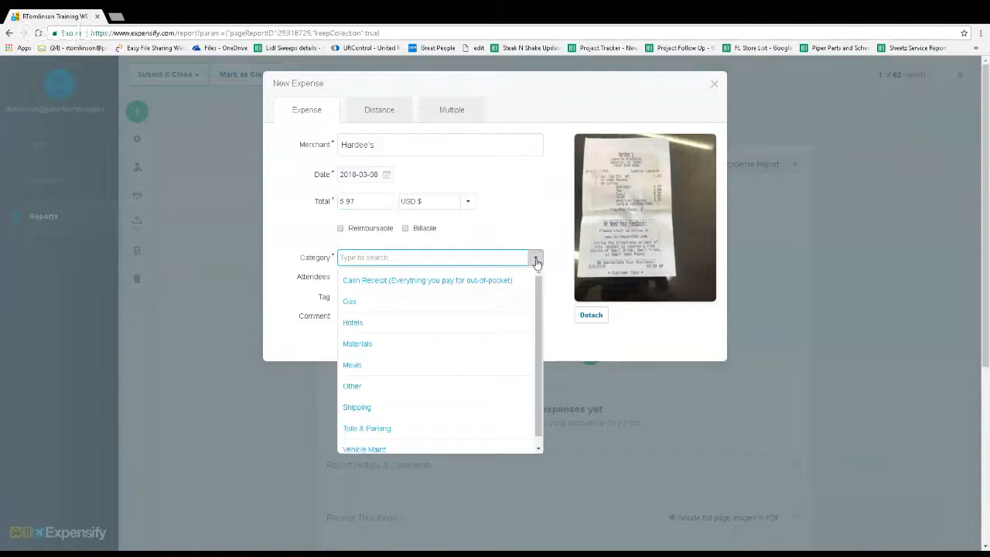
{"action": "left_click_drag", "start_coordinate": [539, 289], "coordinate": [538, 311]}
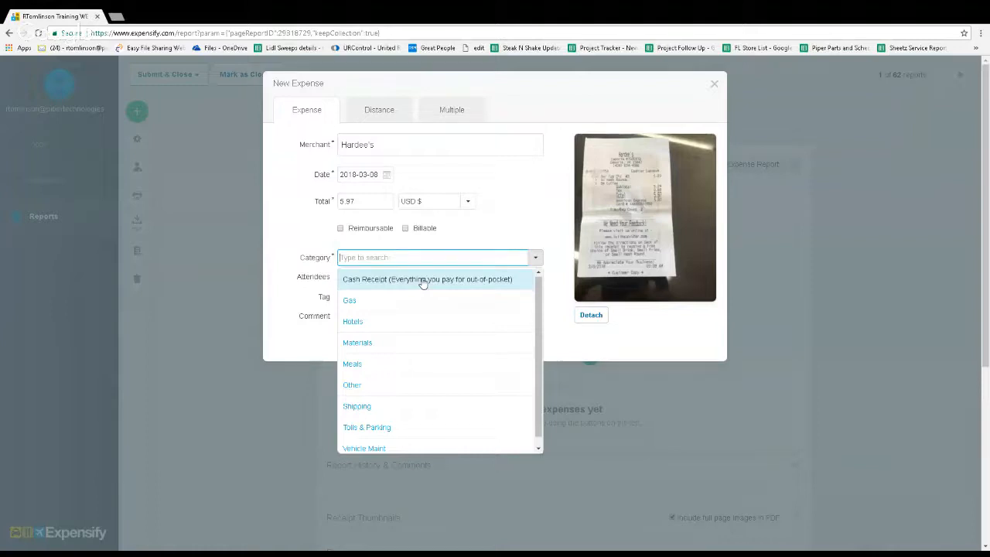
{"action": "left_click", "coordinate": [373, 365]}
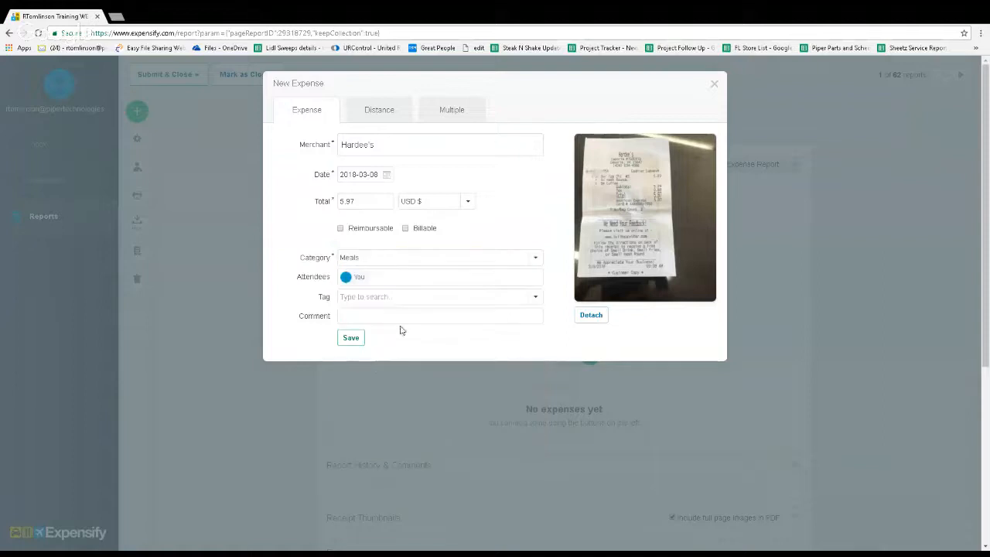
{"action": "left_click", "coordinate": [536, 299]}
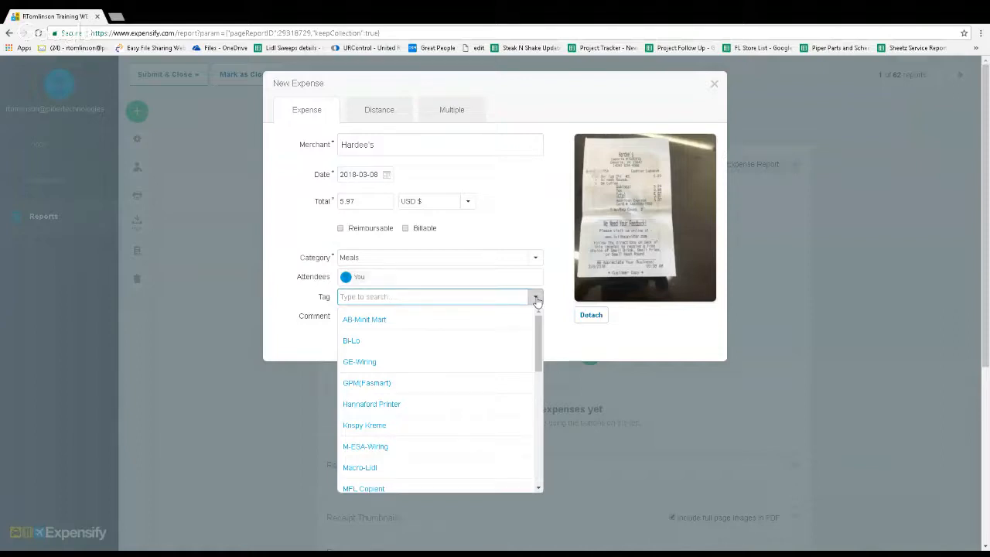
{"action": "left_click_drag", "start_coordinate": [539, 339], "coordinate": [539, 377]}
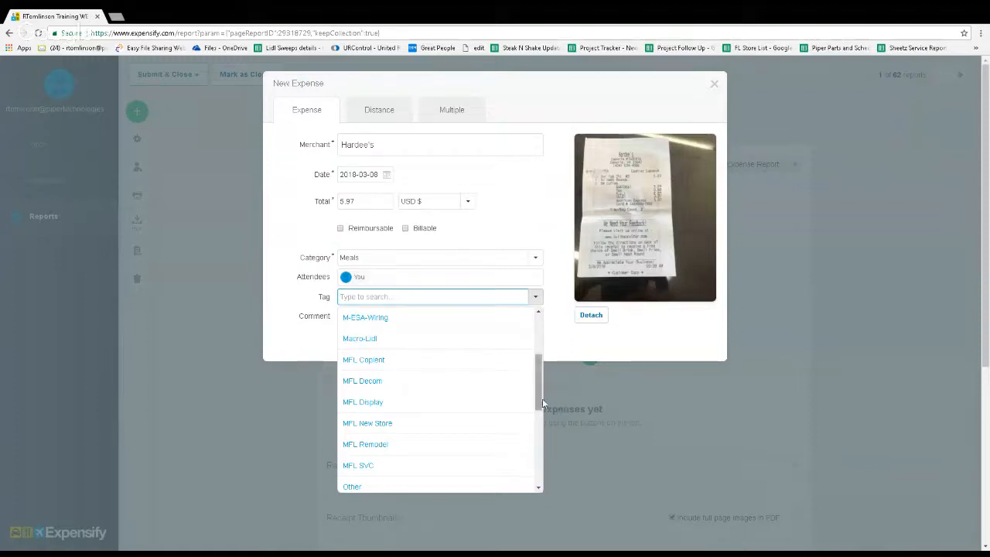
{"action": "left_click", "coordinate": [438, 448]}
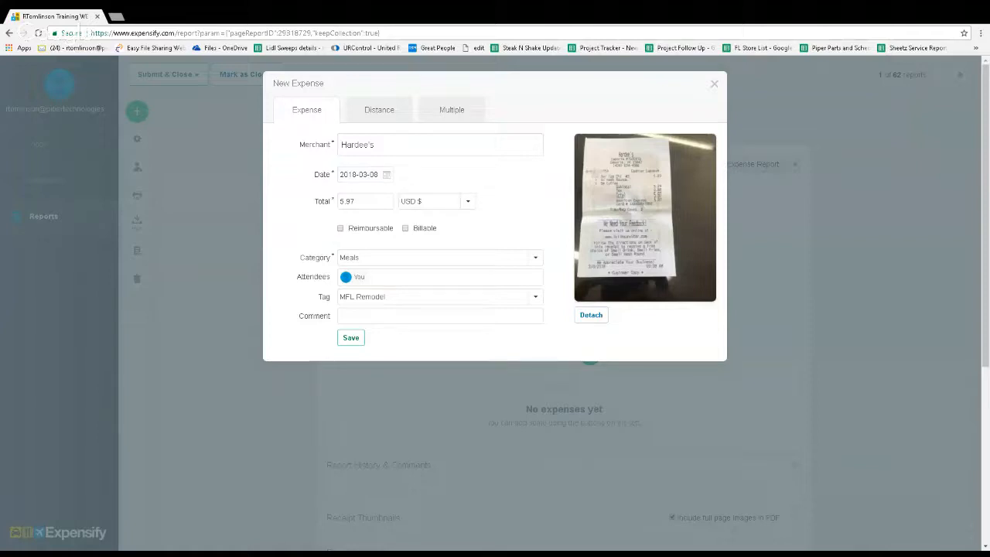
{"action": "left_click", "coordinate": [364, 317]}
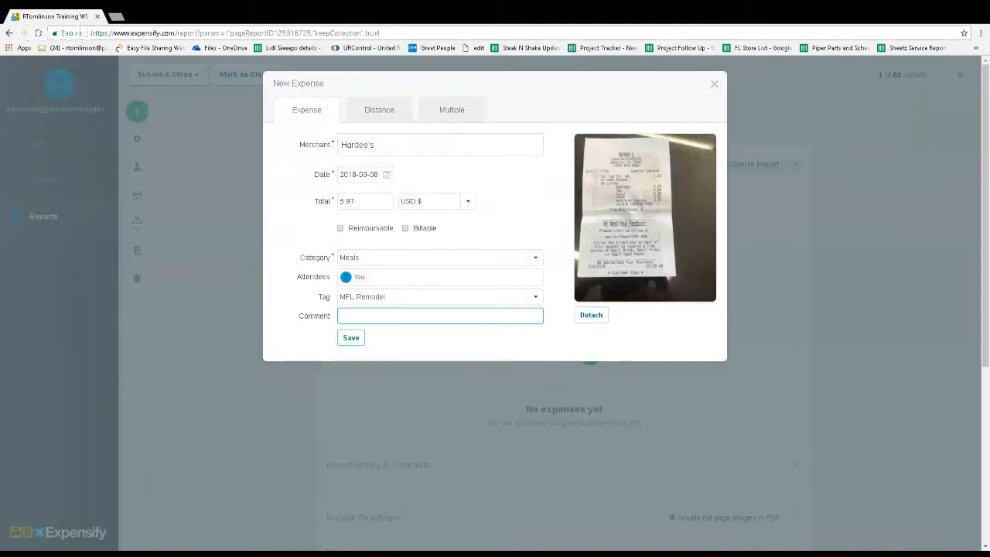
Comment 'Approved by' with the approver's name, then save the expense to the report.
{"action": "type", "text": "Approved by"}
{"action": "type", "text": "RTomlinson"}
{"action": "left_click_drag", "start_coordinate": [331, 301], "coordinate": [317, 302]}
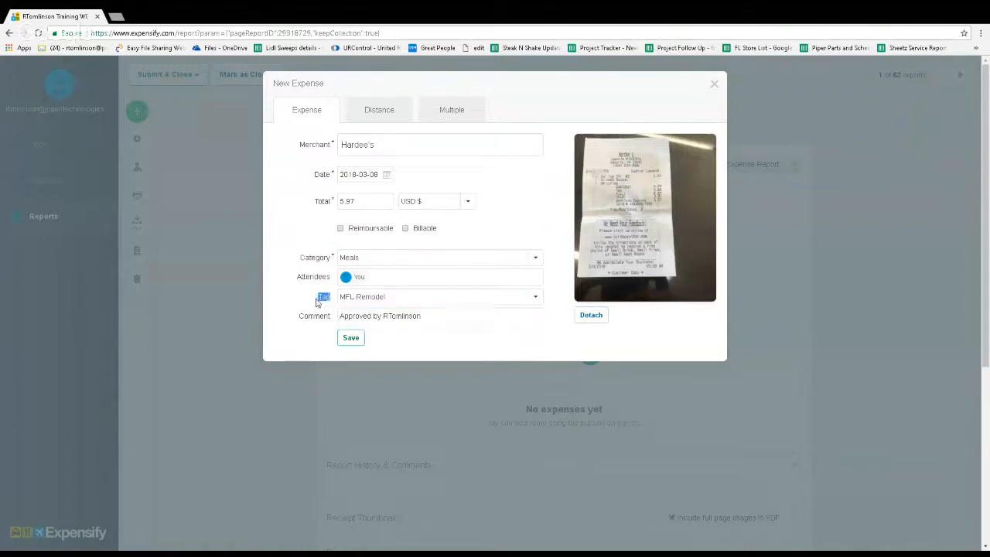
{"action": "left_click", "coordinate": [317, 302]}
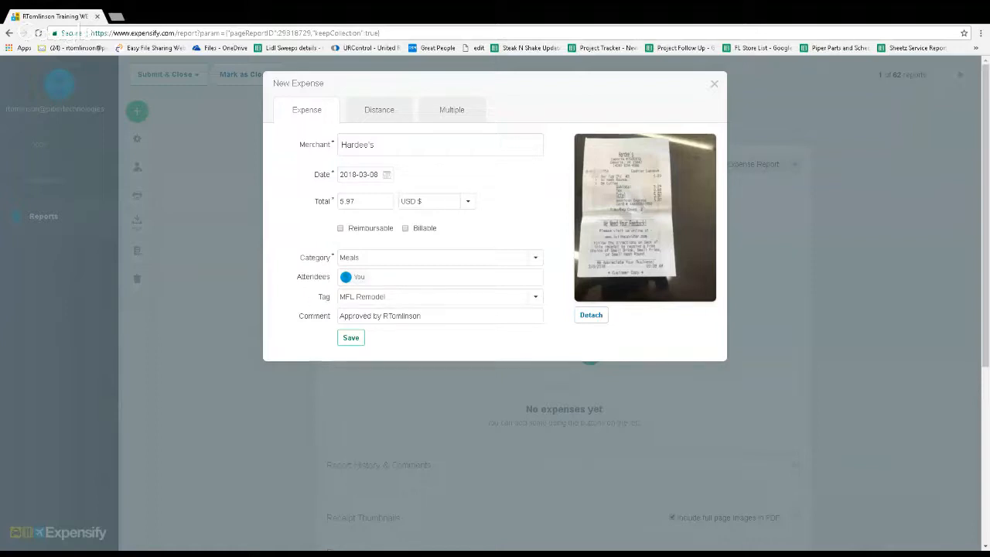
{"action": "left_click_drag", "start_coordinate": [424, 316], "coordinate": [391, 316]}
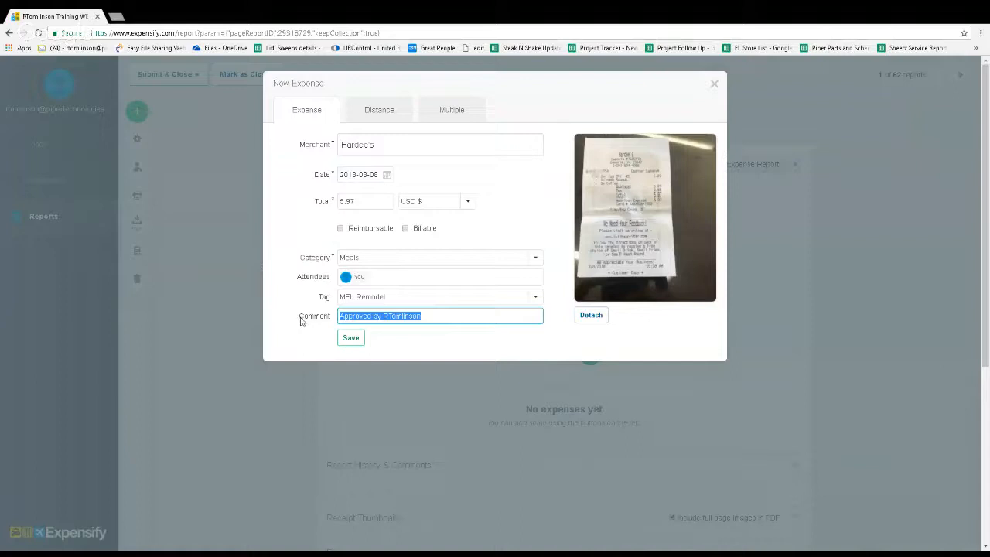
{"action": "left_click", "coordinate": [355, 340]}
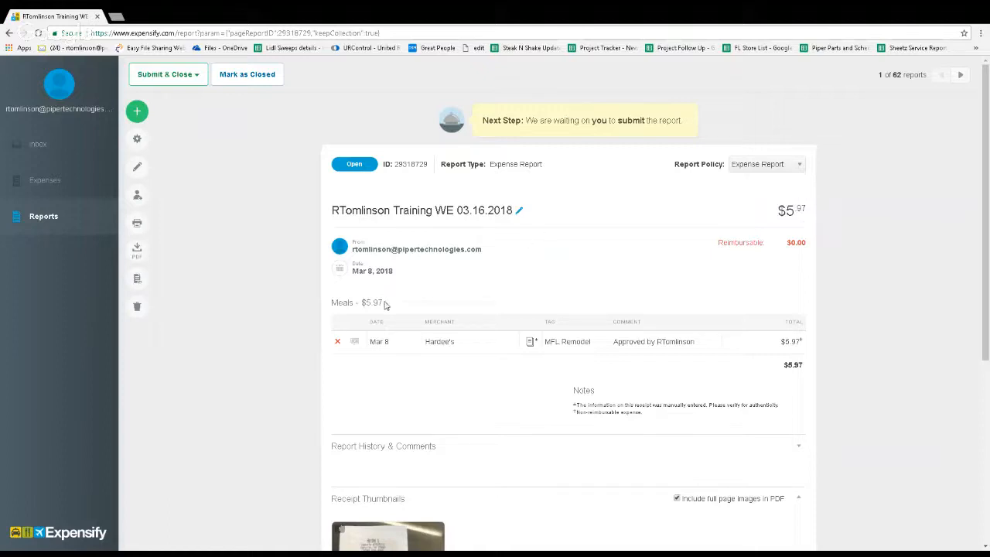
Check the report's $5.97 Meals subtotal for the new Hardee's expense.
{"action": "left_click_drag", "start_coordinate": [384, 303], "coordinate": [327, 309]}
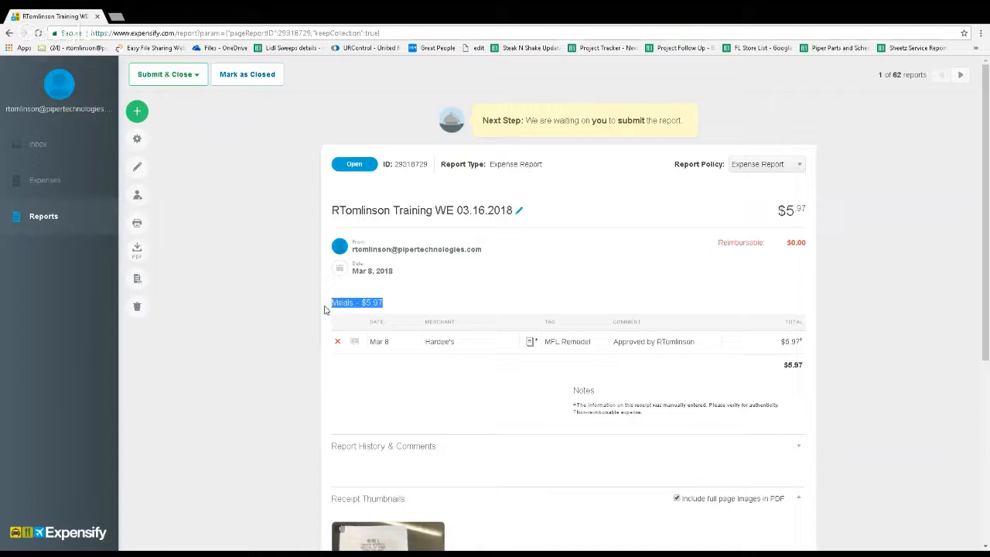
{"action": "left_click", "coordinate": [278, 314]}
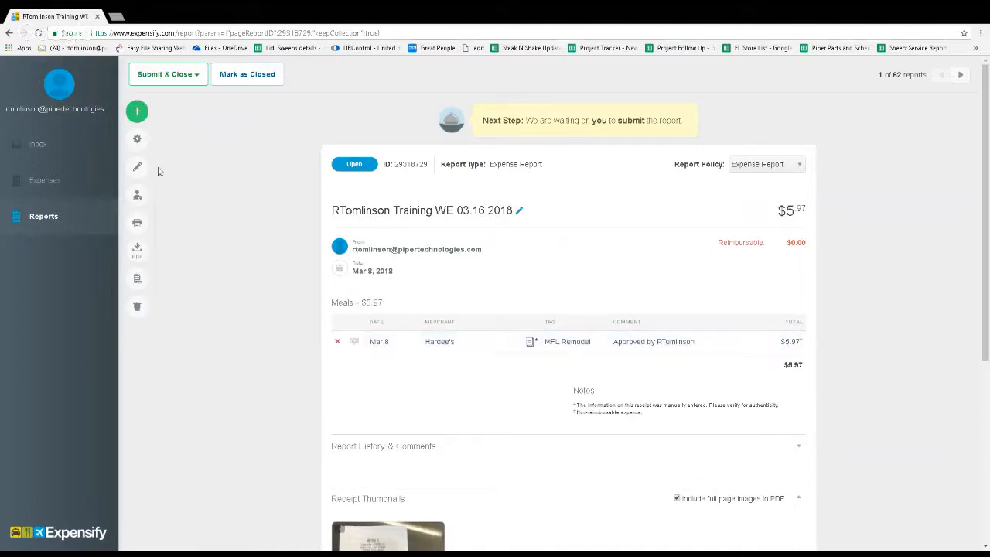
From the Expenses list, upload a second receipt image as a new expense.
{"action": "left_click", "coordinate": [45, 182]}
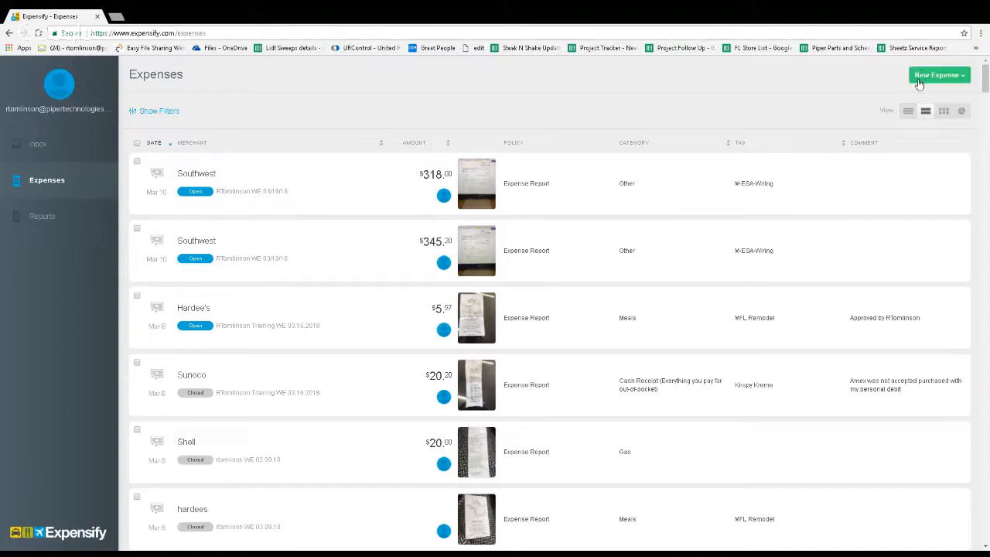
{"action": "left_click", "coordinate": [918, 77]}
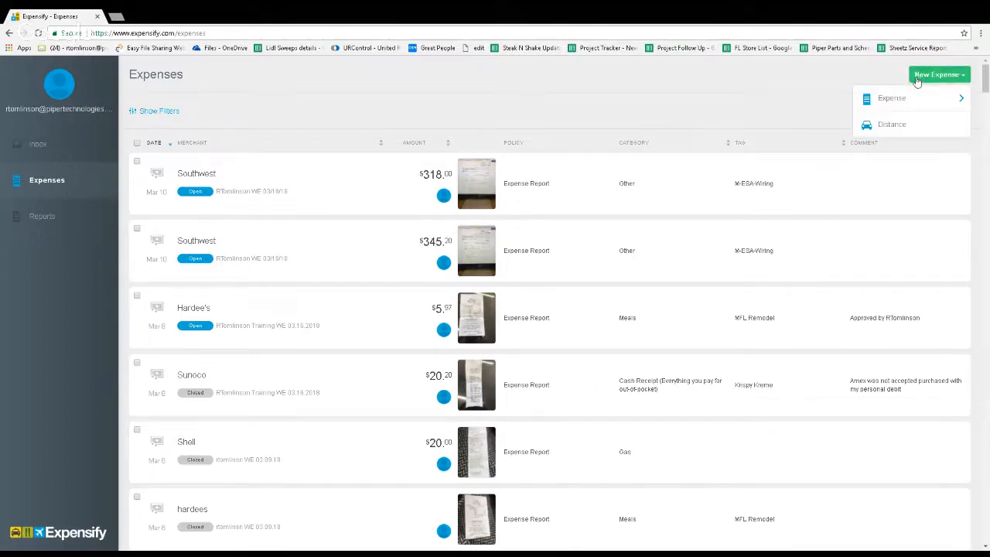
{"action": "left_click", "coordinate": [898, 99]}
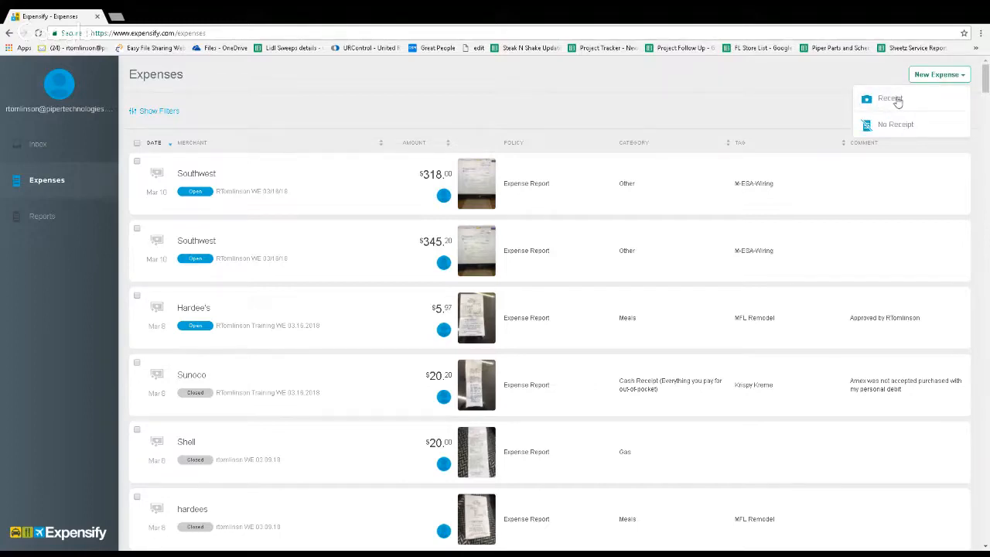
{"action": "left_click", "coordinate": [898, 100]}
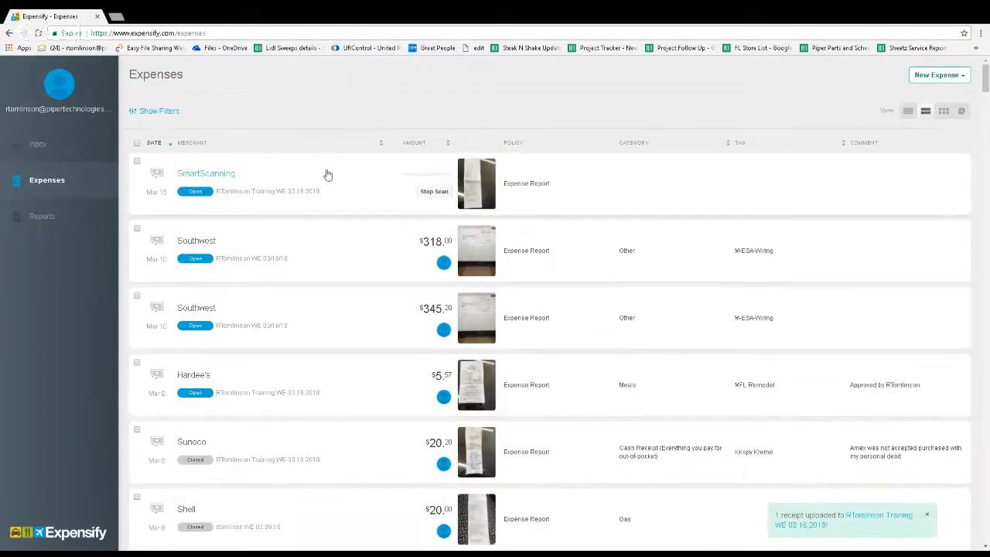
{"action": "left_click_drag", "start_coordinate": [240, 176], "coordinate": [171, 180]}
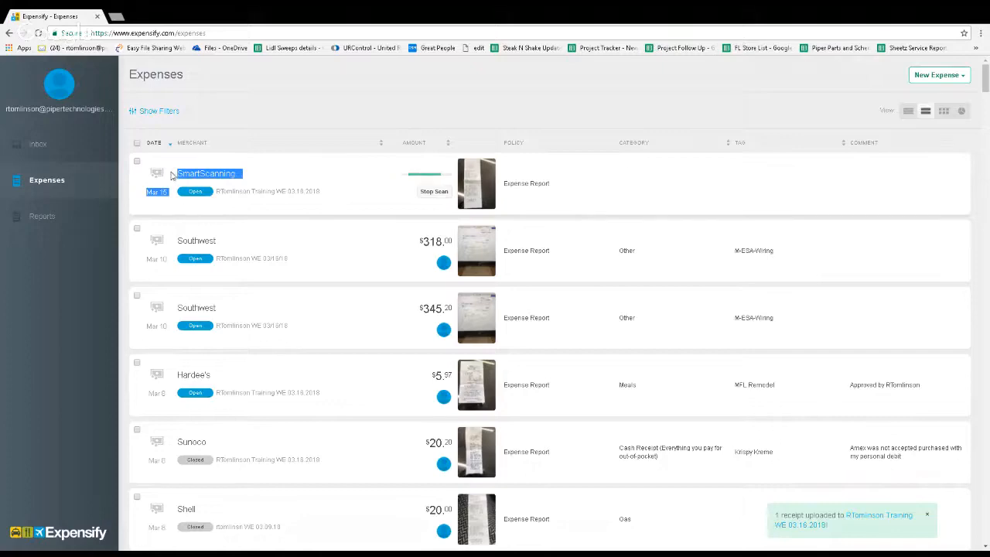
{"action": "left_click", "coordinate": [171, 176]}
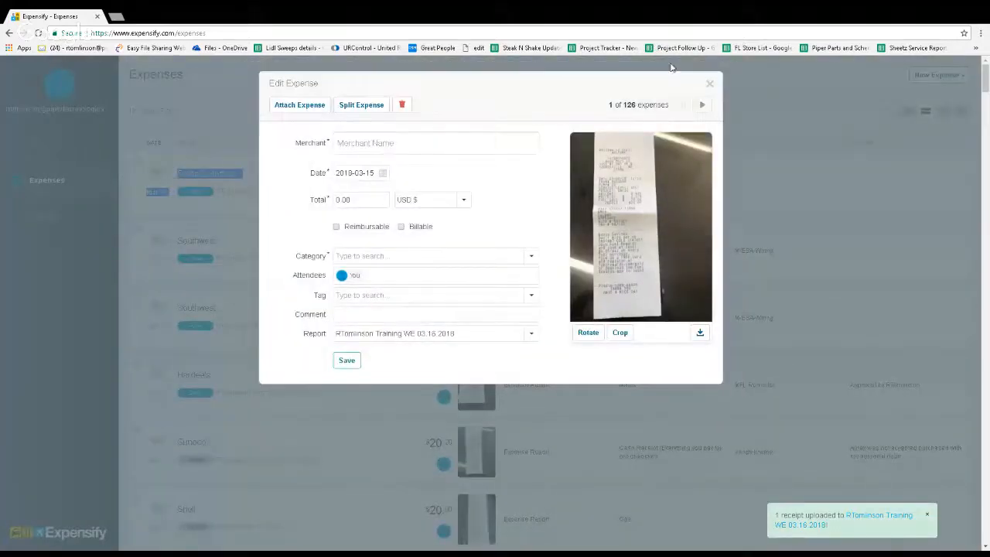
{"action": "left_click", "coordinate": [709, 83]}
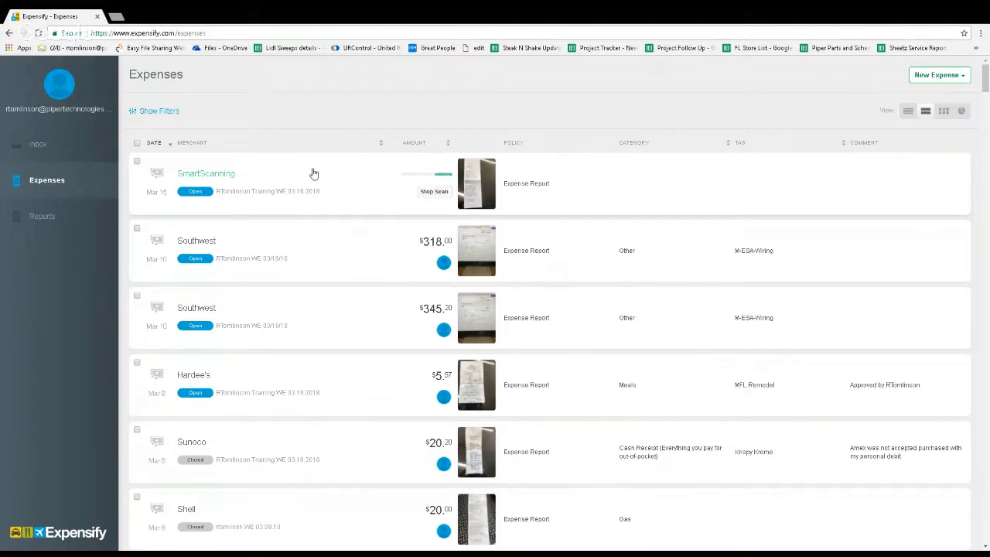
Edit the scanned receipt: merchant Shell, date March 8, 2018, total 20.00 USD.
{"action": "left_click", "coordinate": [314, 173]}
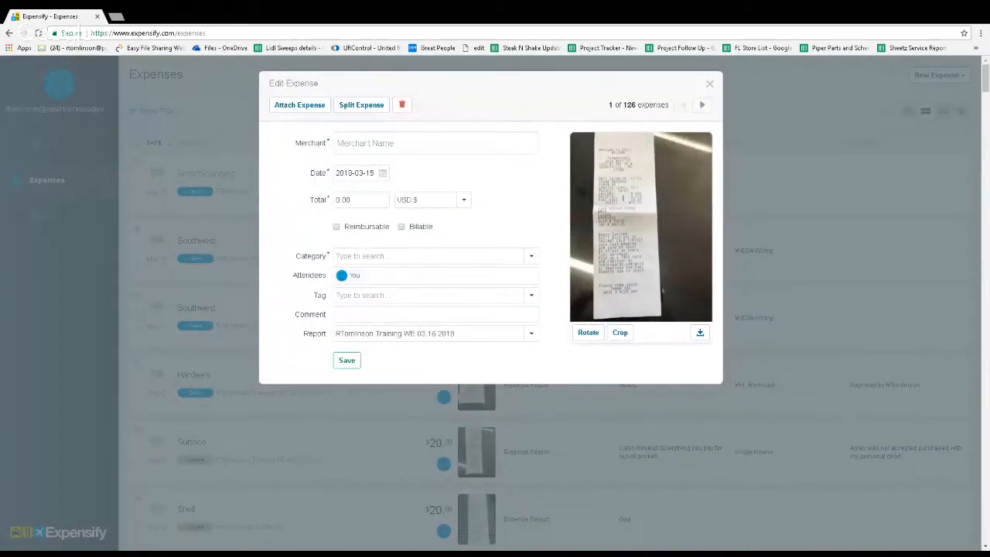
{"action": "left_click", "coordinate": [356, 144]}
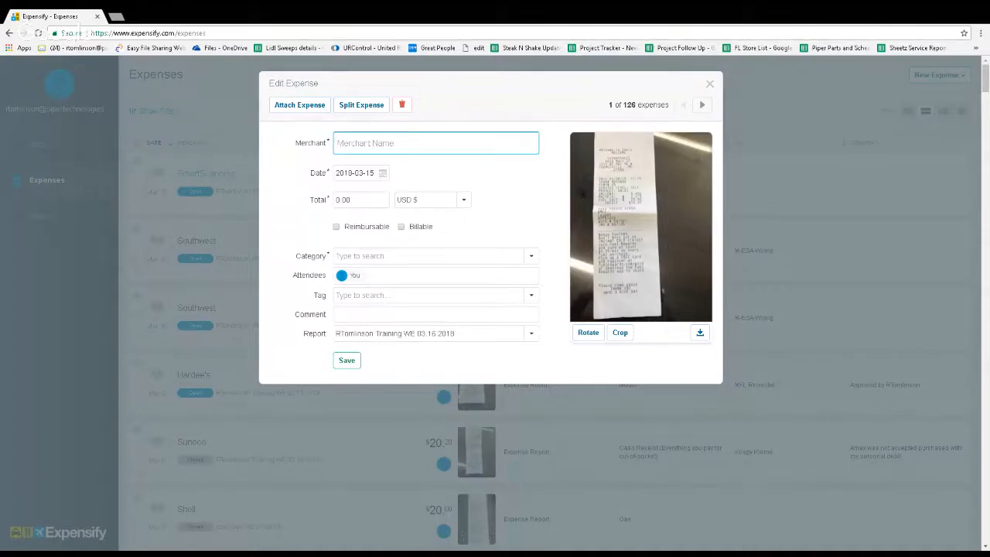
{"action": "type", "text": "Shell"}
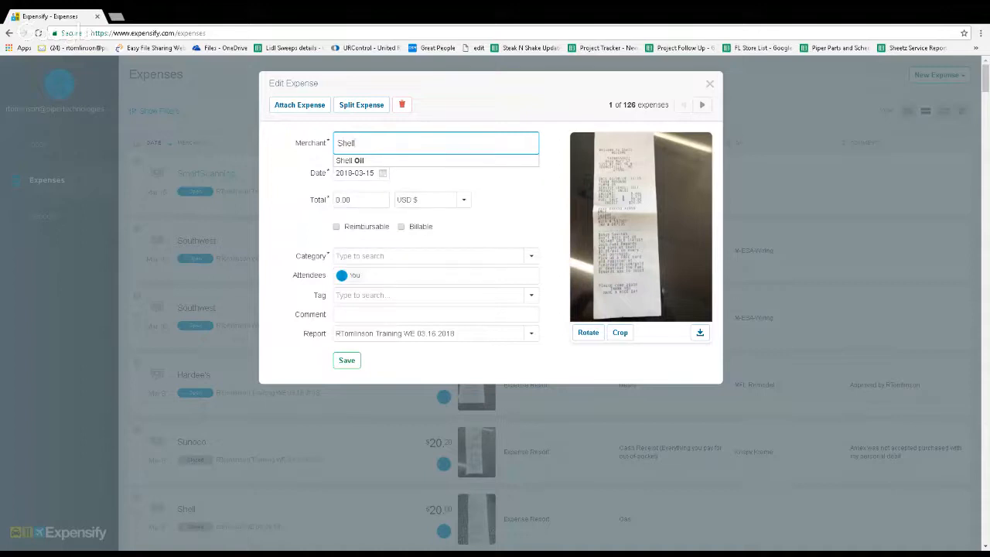
{"action": "key", "text": "Tab"}
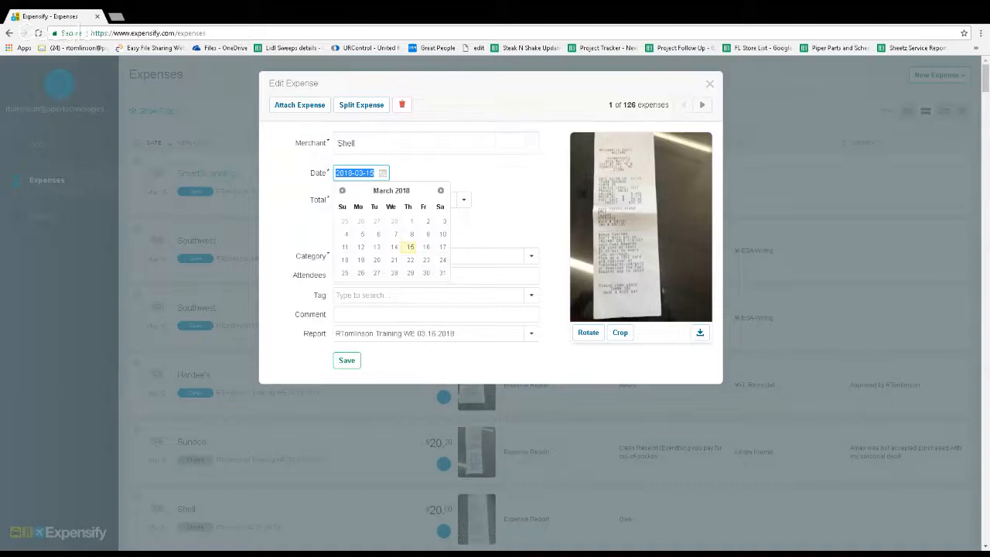
{"action": "mouse_move", "coordinate": [595, 235]}
{"action": "left_click", "coordinate": [411, 235]}
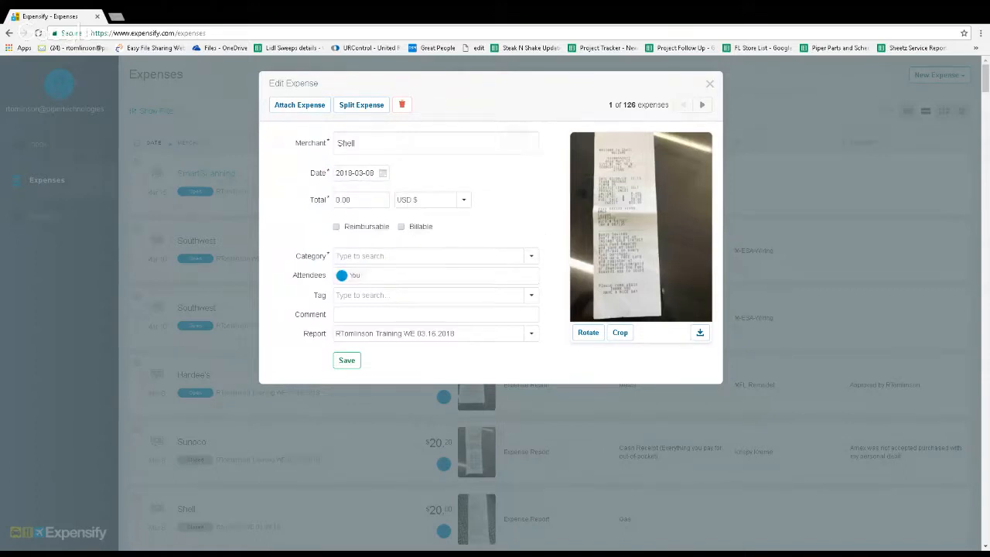
{"action": "left_click_drag", "start_coordinate": [354, 200], "coordinate": [337, 200]}
{"action": "key", "text": "BackSpace"}
{"action": "mouse_move", "coordinate": [692, 210]}
{"action": "type", "text": "0.00"}
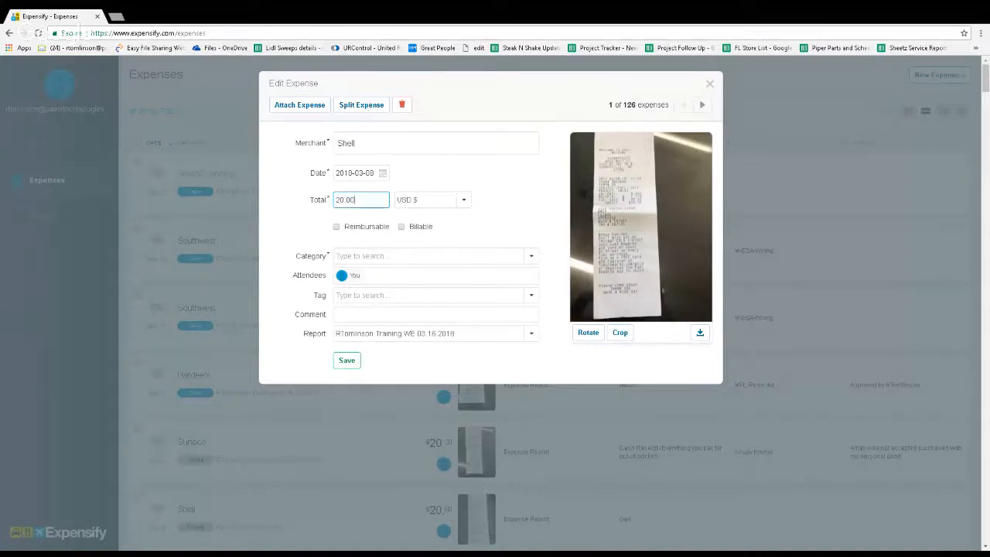
Categorise the Shell expense as Gas and check its enlarged receipt.
{"action": "left_click", "coordinate": [530, 255]}
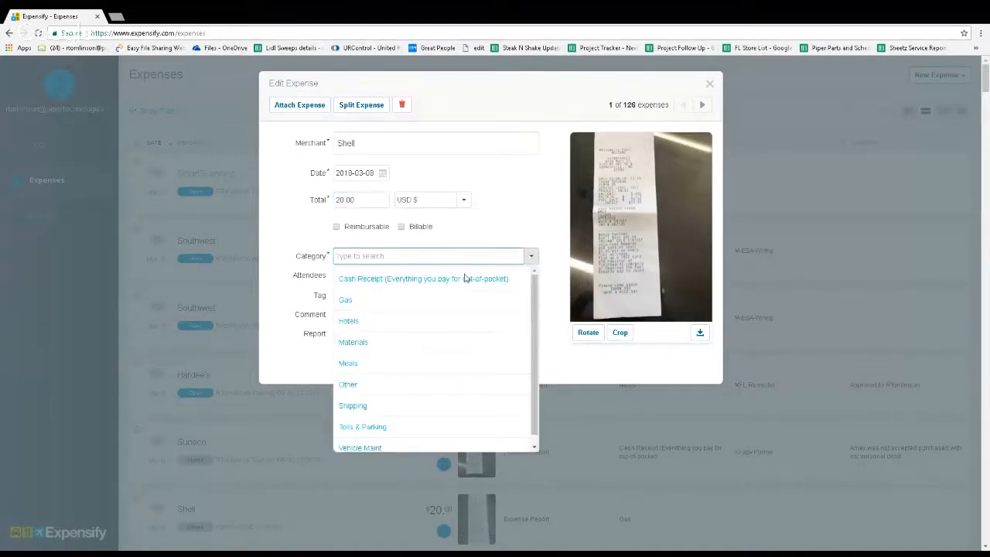
{"action": "left_click", "coordinate": [406, 308]}
{"action": "mouse_move", "coordinate": [619, 248]}
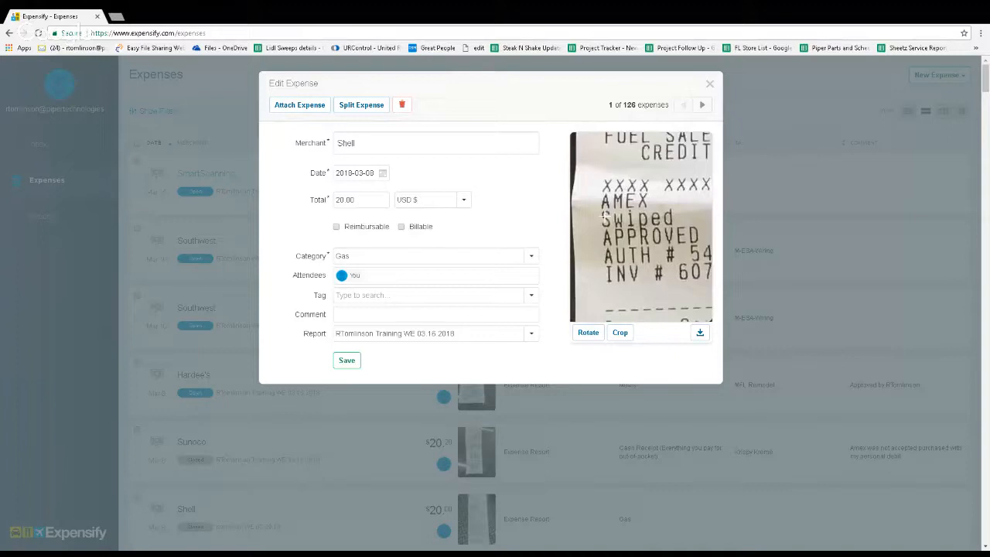
{"action": "left_click", "coordinate": [627, 216]}
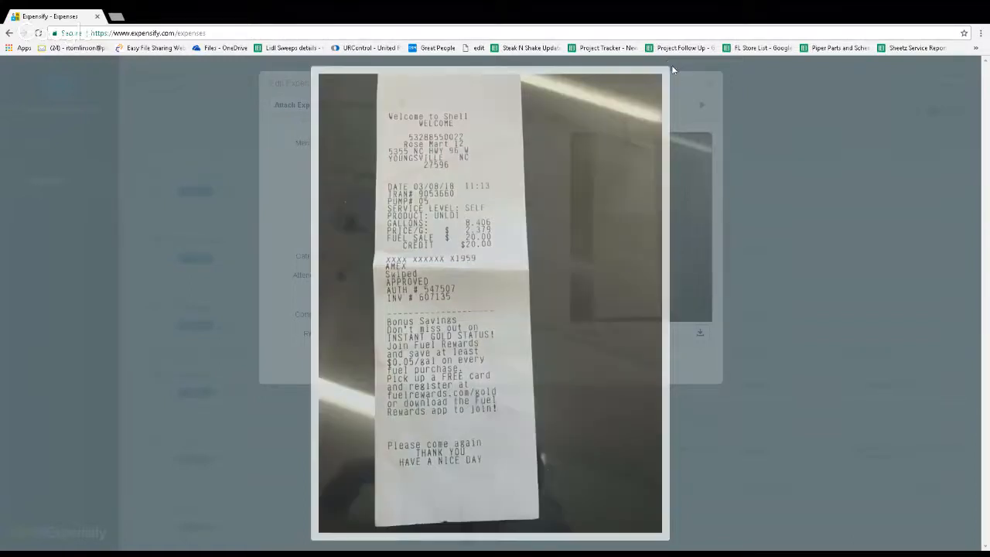
{"action": "left_click", "coordinate": [670, 66]}
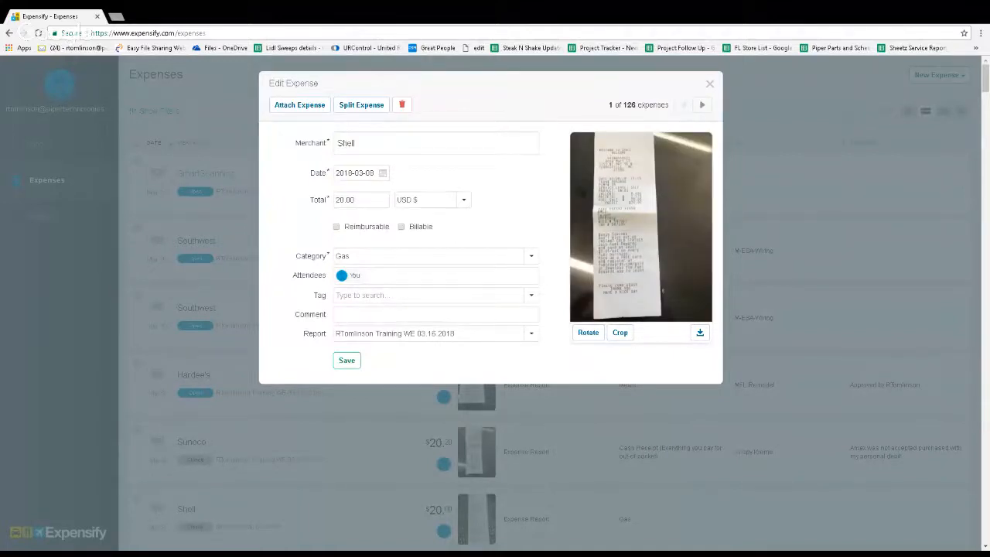
Switch the Shell expense's category to Cash Receipt, then back to Gas.
{"action": "left_click", "coordinate": [531, 257]}
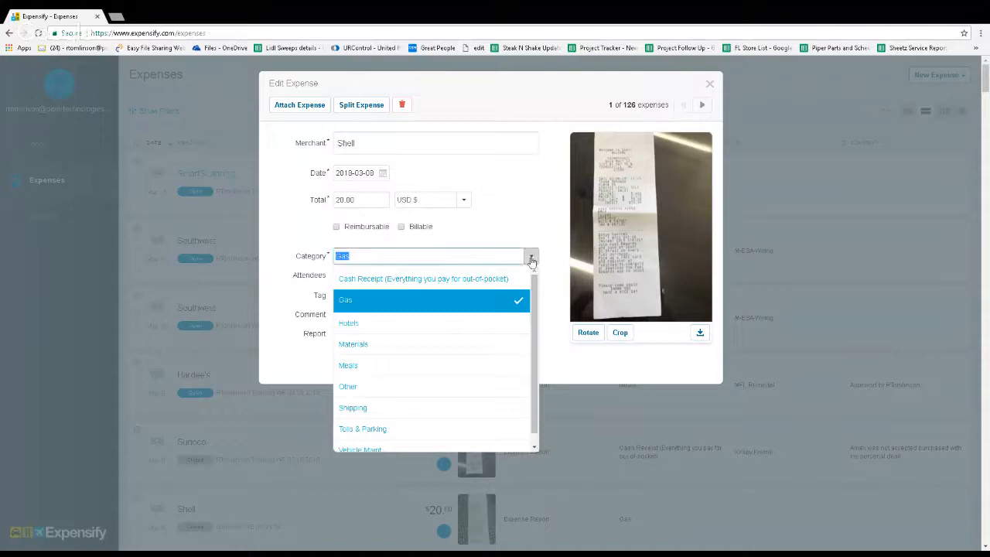
{"action": "left_click", "coordinate": [453, 280]}
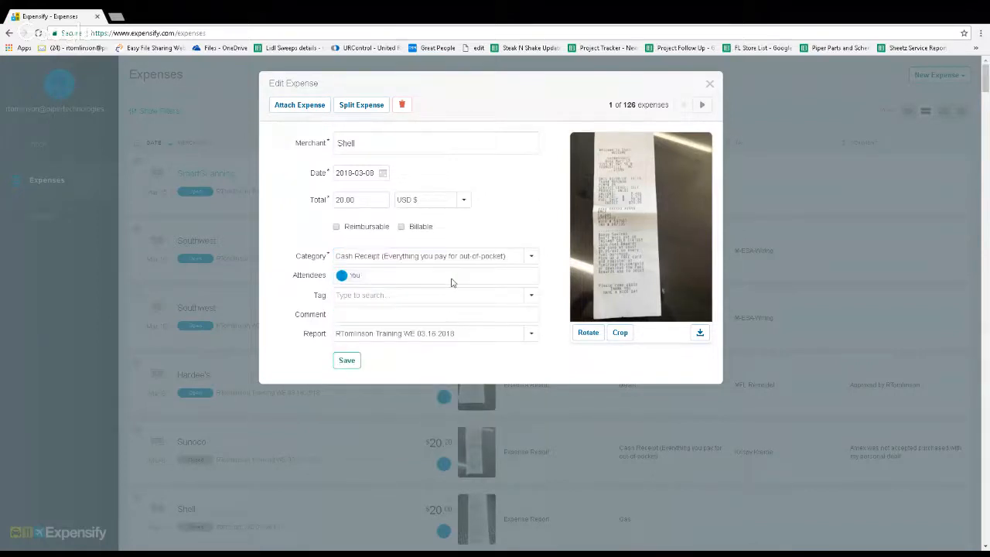
{"action": "left_click", "coordinate": [531, 259]}
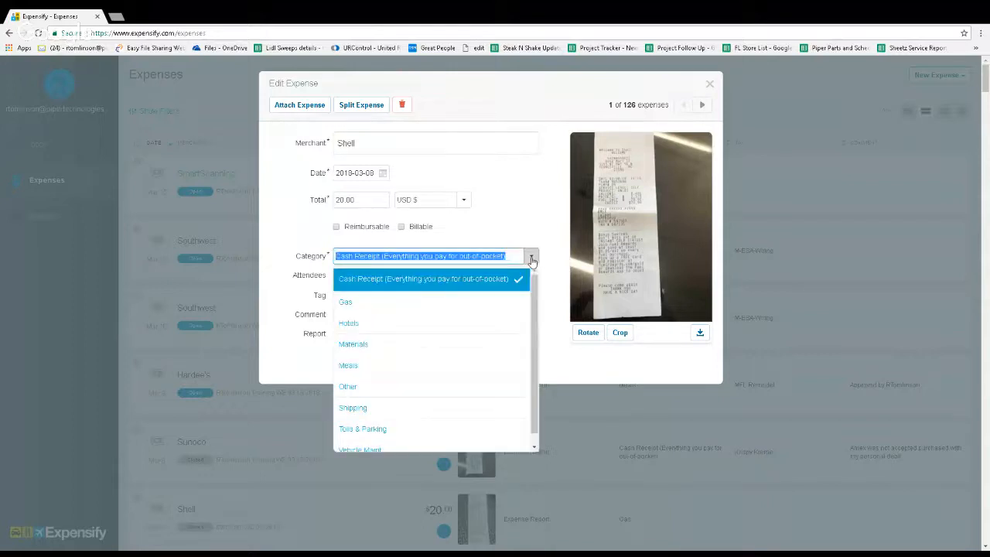
{"action": "left_click", "coordinate": [410, 302]}
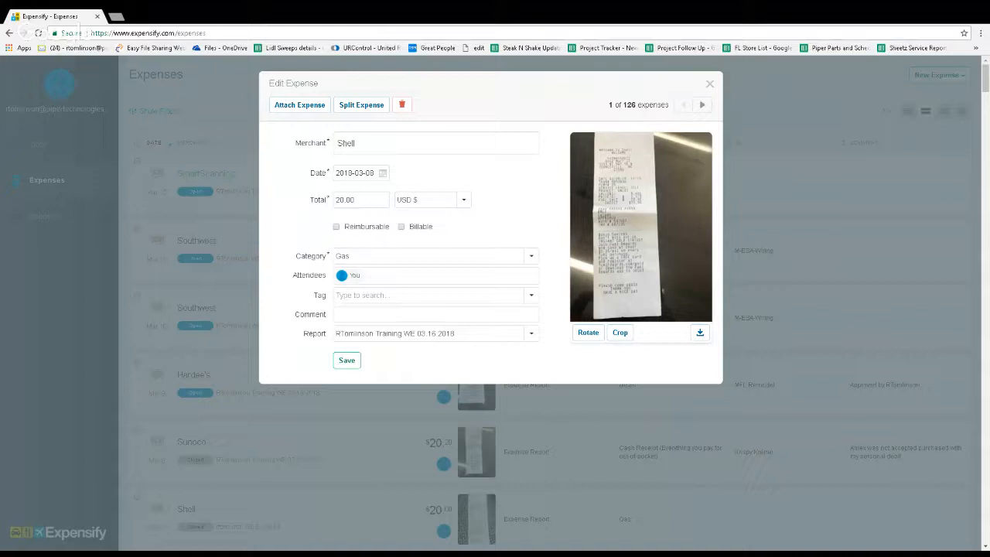
Tag the Shell expense MFL Remodel.
{"action": "left_click", "coordinate": [531, 295]}
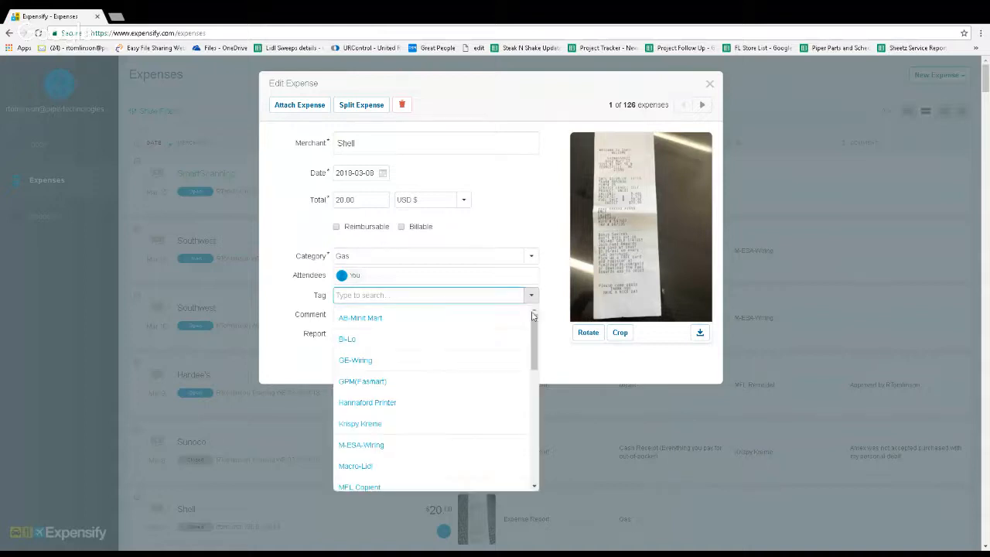
{"action": "left_click_drag", "start_coordinate": [535, 328], "coordinate": [521, 389]}
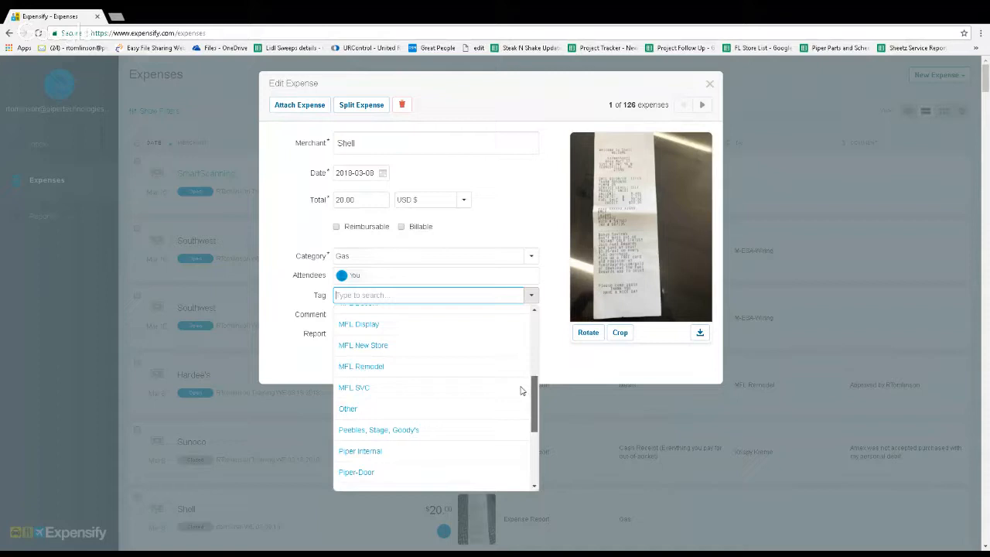
{"action": "left_click", "coordinate": [455, 372]}
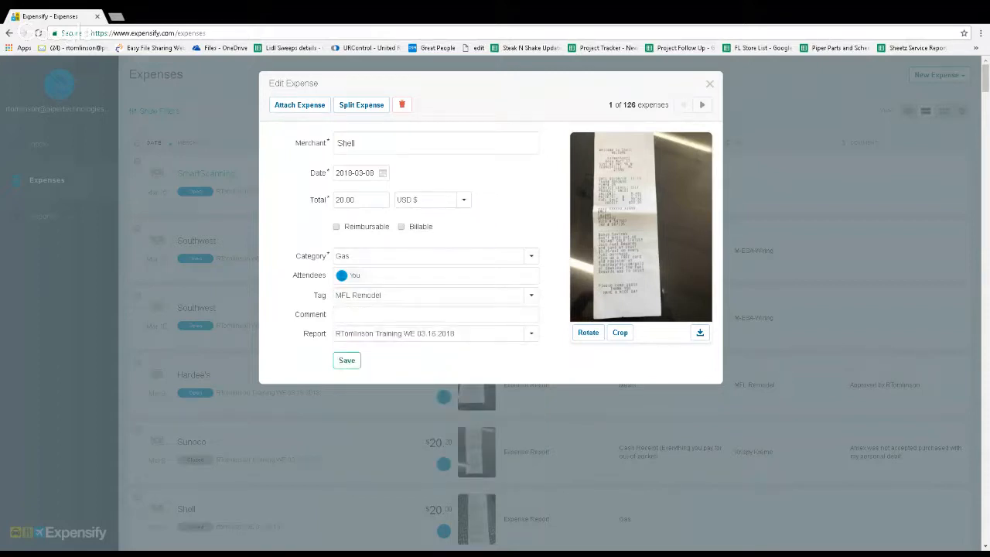
Leave the comment empty and keep the expense in the 03.16.2018 training report.
{"action": "left_click", "coordinate": [436, 314]}
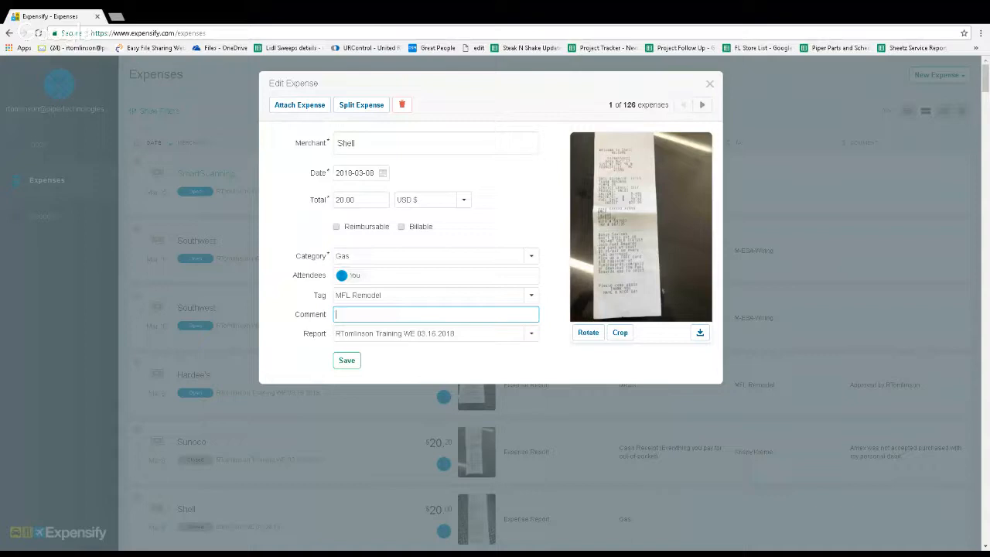
{"action": "left_click", "coordinate": [323, 337]}
{"action": "double_click", "coordinate": [323, 338]}
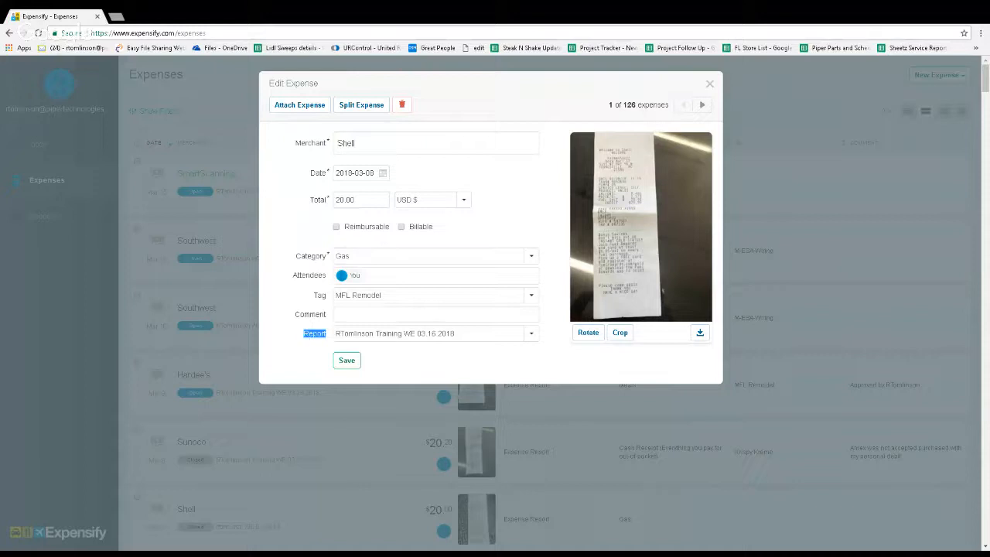
{"action": "left_click", "coordinate": [531, 334]}
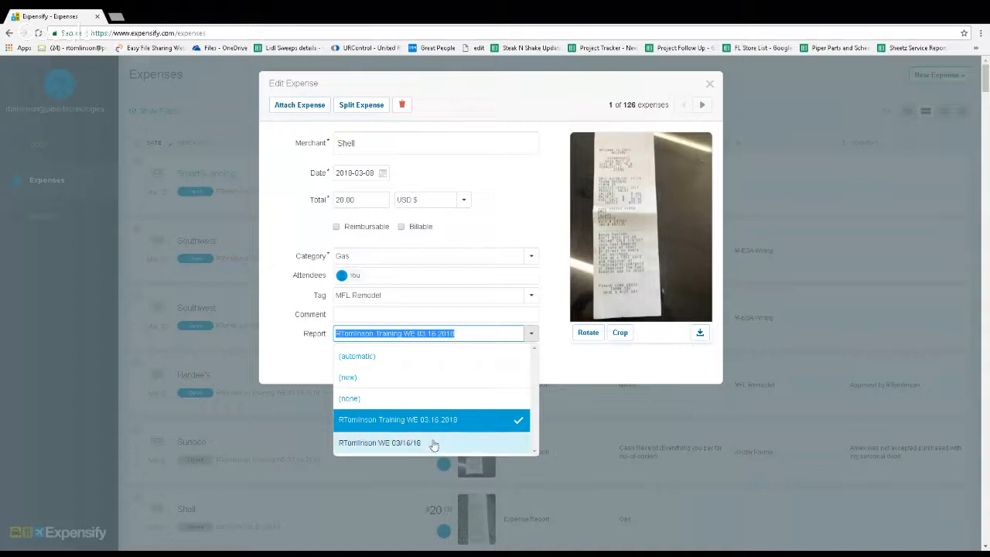
{"action": "left_click", "coordinate": [493, 420]}
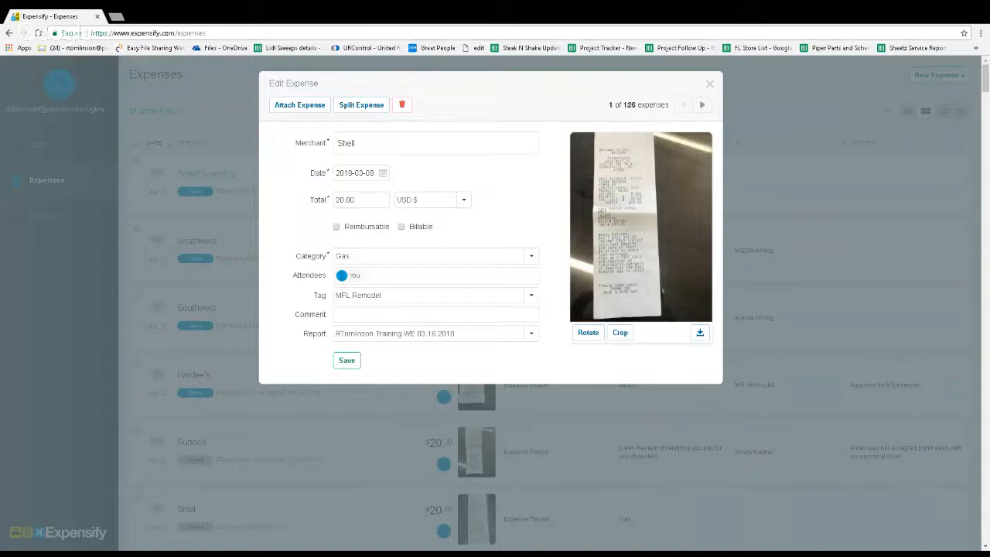
Keep Gas as the category and clear the MFL Remodel tag.
{"action": "left_click", "coordinate": [531, 257]}
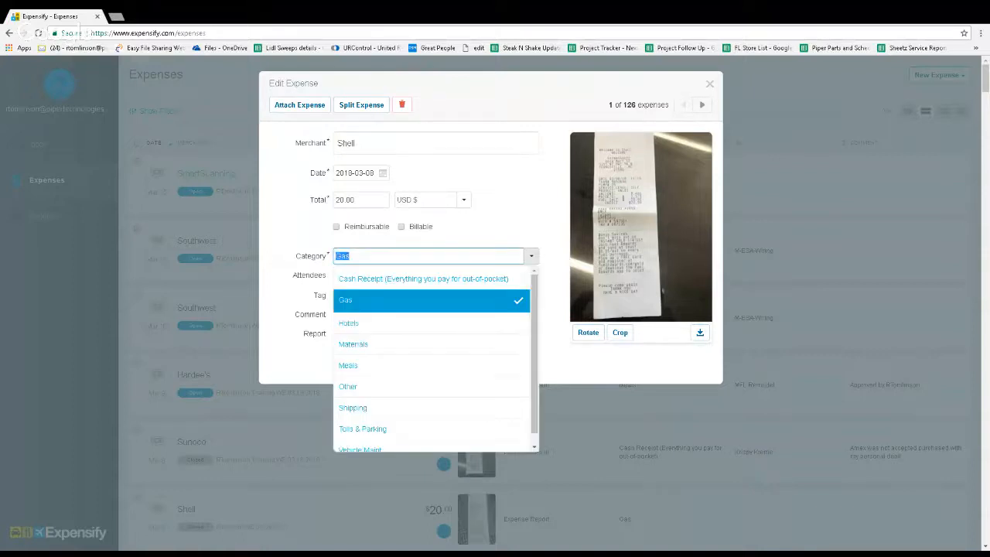
{"action": "left_click", "coordinate": [372, 306]}
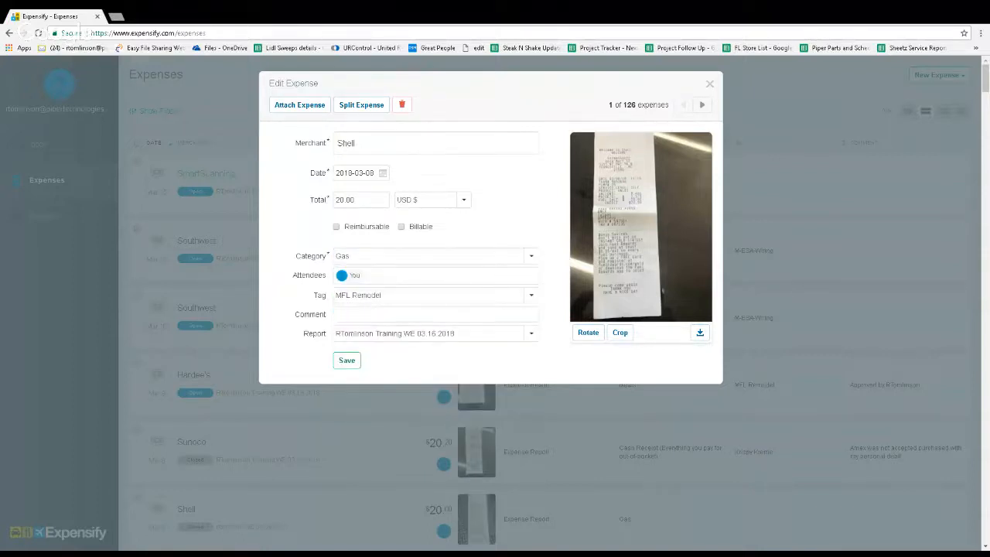
{"action": "left_click", "coordinate": [531, 296]}
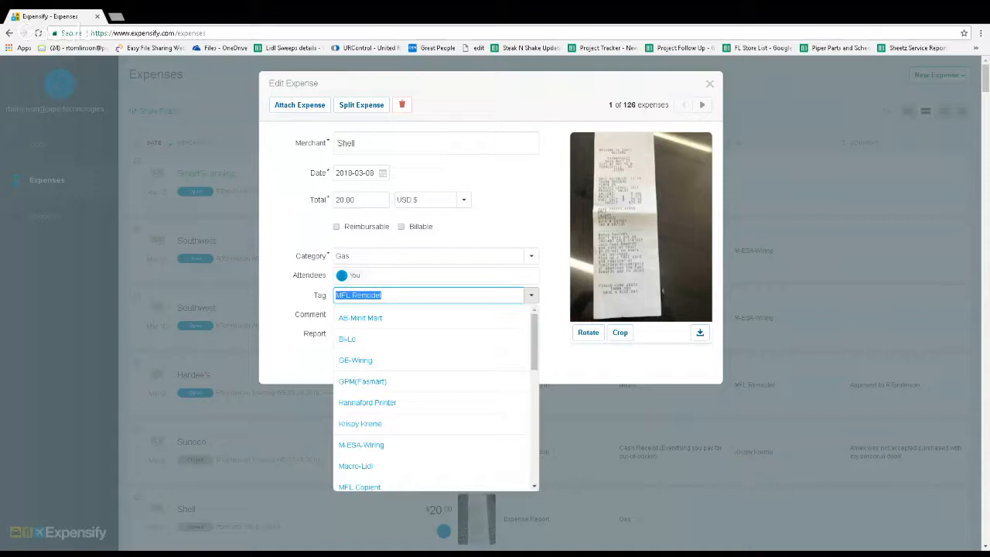
{"action": "left_click", "coordinate": [288, 301]}
{"action": "left_click", "coordinate": [360, 314]}
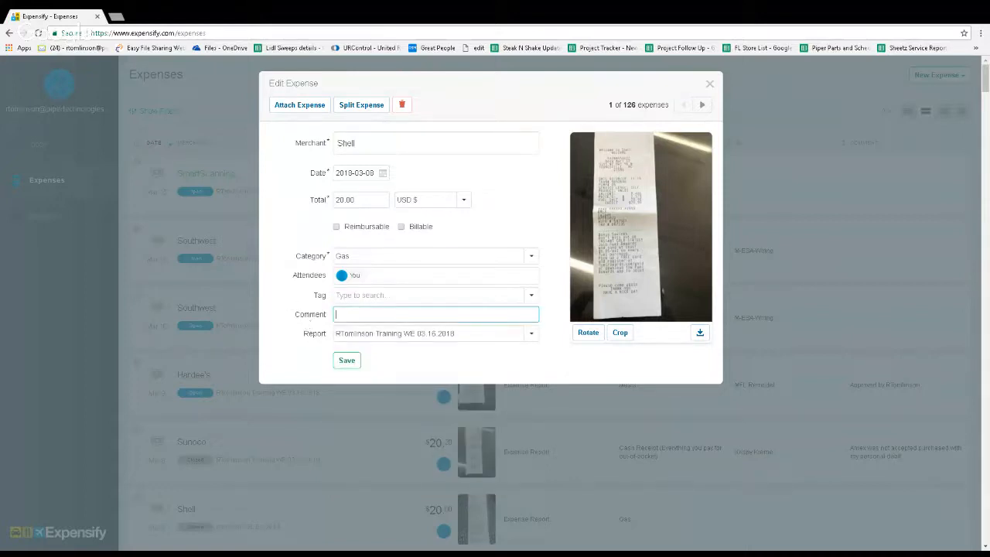
Save the untagged $20.00 Shell gas expense and go to the Reports list.
{"action": "left_click", "coordinate": [349, 361]}
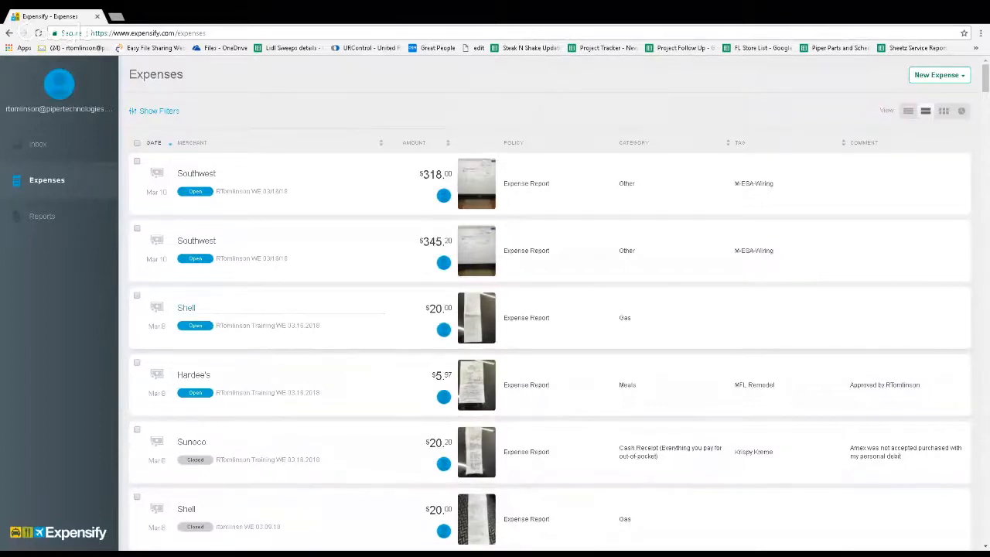
{"action": "left_click", "coordinate": [185, 308]}
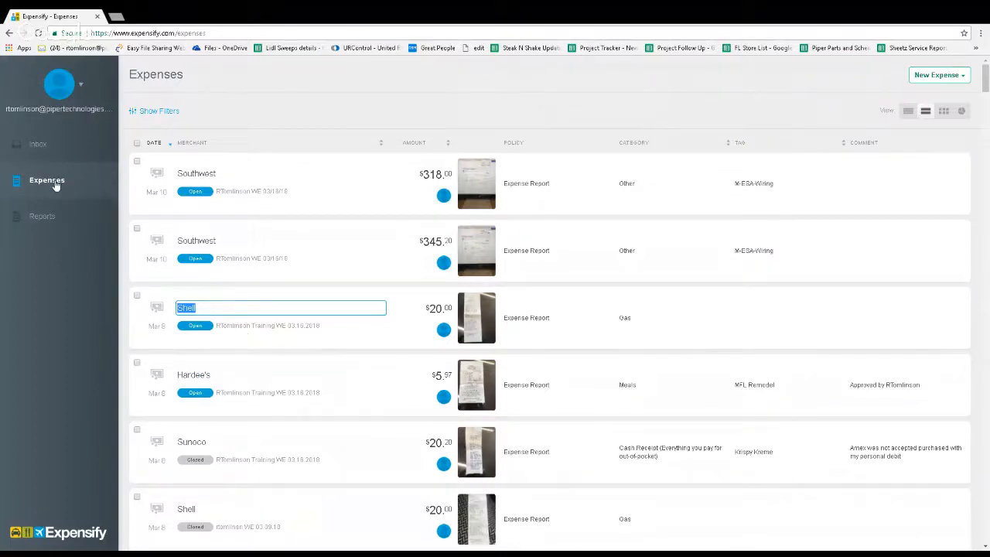
{"action": "left_click", "coordinate": [42, 217]}
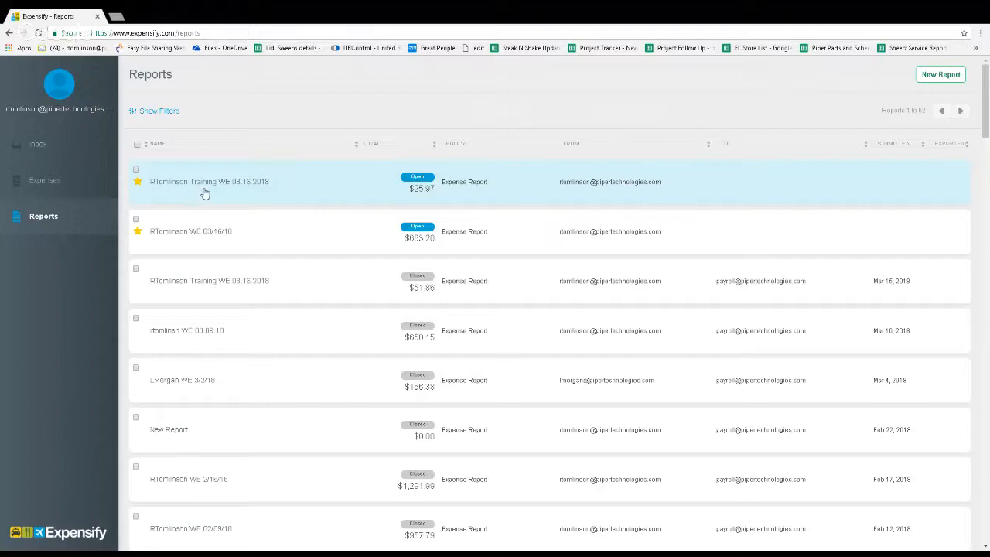
Open the WE 03.16.2018 training report from the Reports list.
{"action": "left_click", "coordinate": [298, 188]}
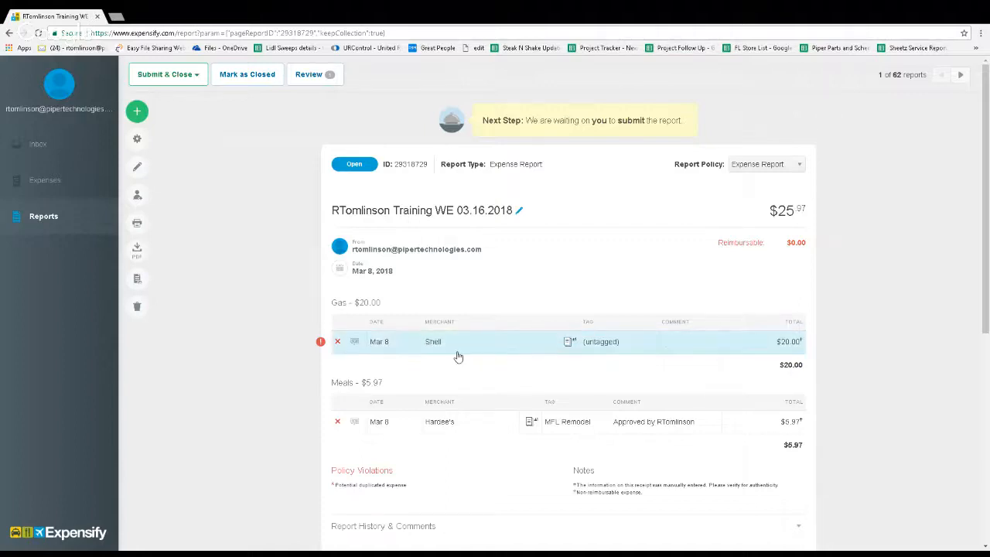
{"action": "mouse_move", "coordinate": [321, 345]}
Tag the $20.00 Shell expense MFL Remodel and save it.
{"action": "left_click", "coordinate": [480, 346]}
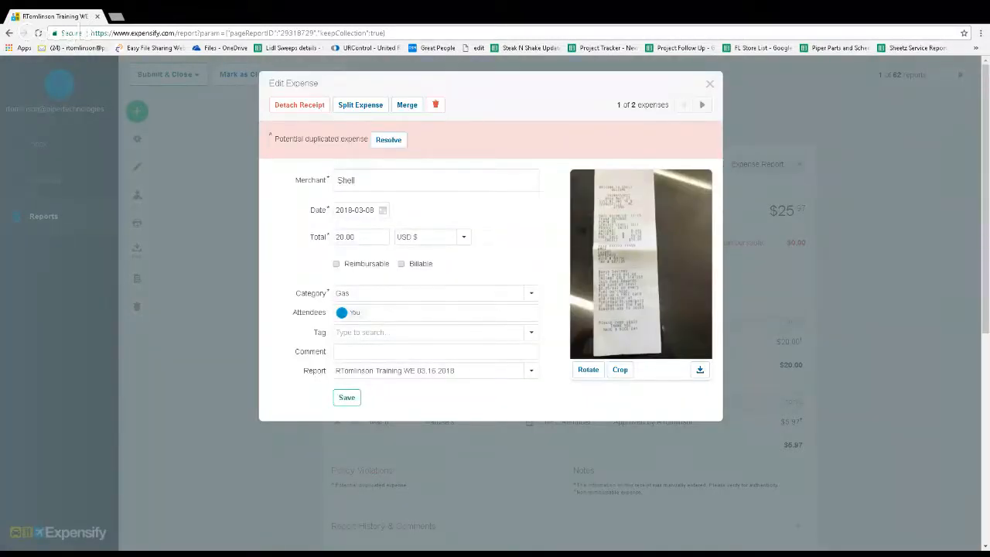
{"action": "left_click", "coordinate": [531, 333]}
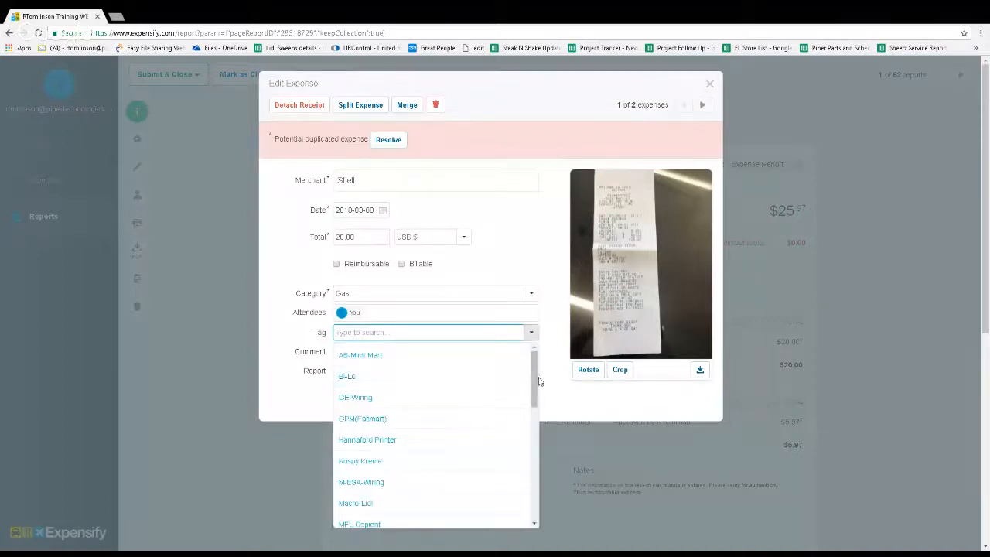
{"action": "left_click_drag", "start_coordinate": [535, 381], "coordinate": [537, 439]}
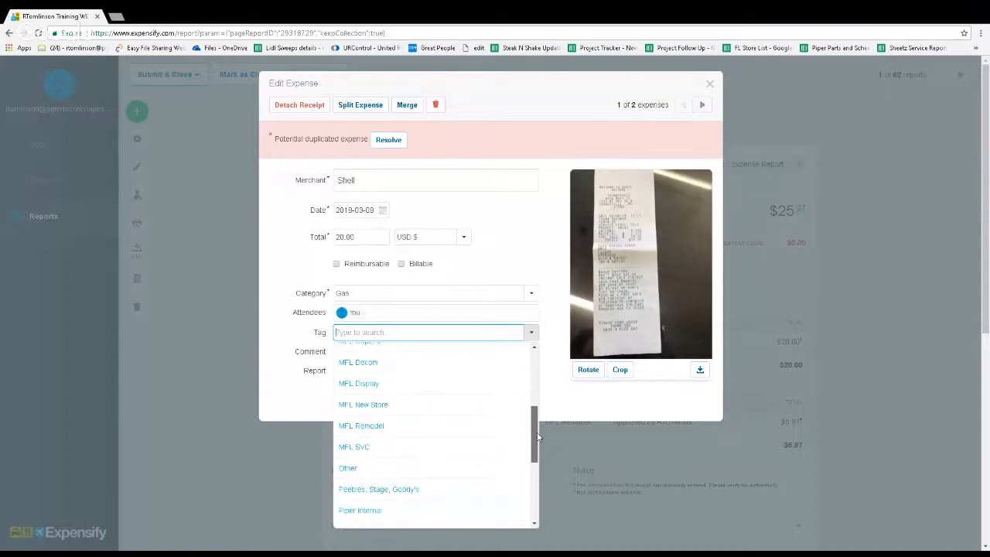
{"action": "left_click", "coordinate": [431, 423]}
{"action": "left_click", "coordinate": [340, 399]}
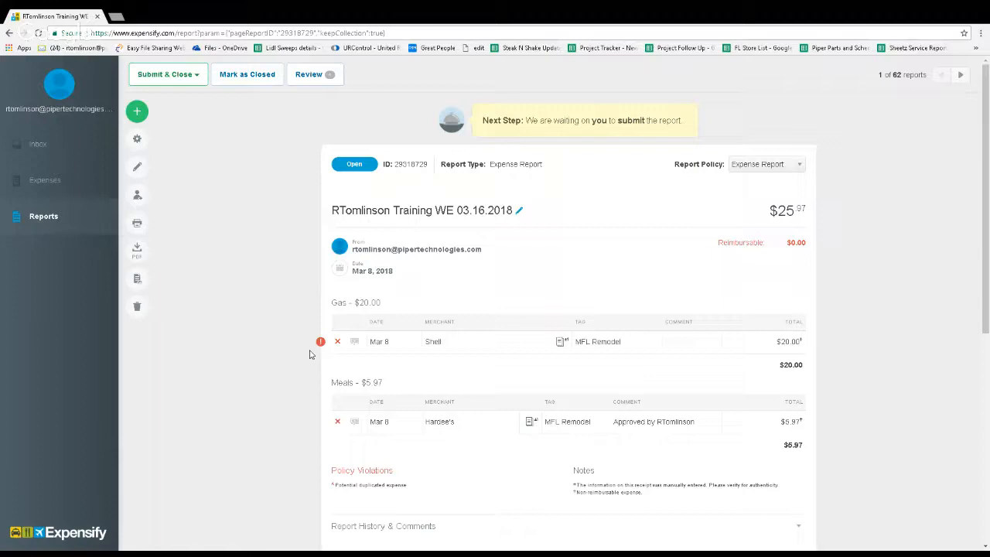
Start a brand-new expense for the training report.
{"action": "mouse_move", "coordinate": [320, 350]}
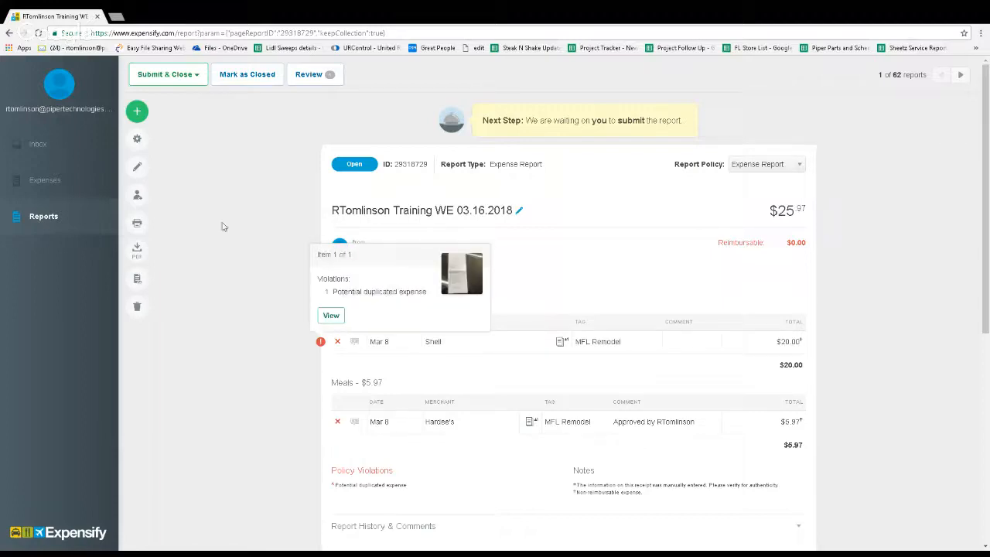
{"action": "left_click", "coordinate": [138, 113]}
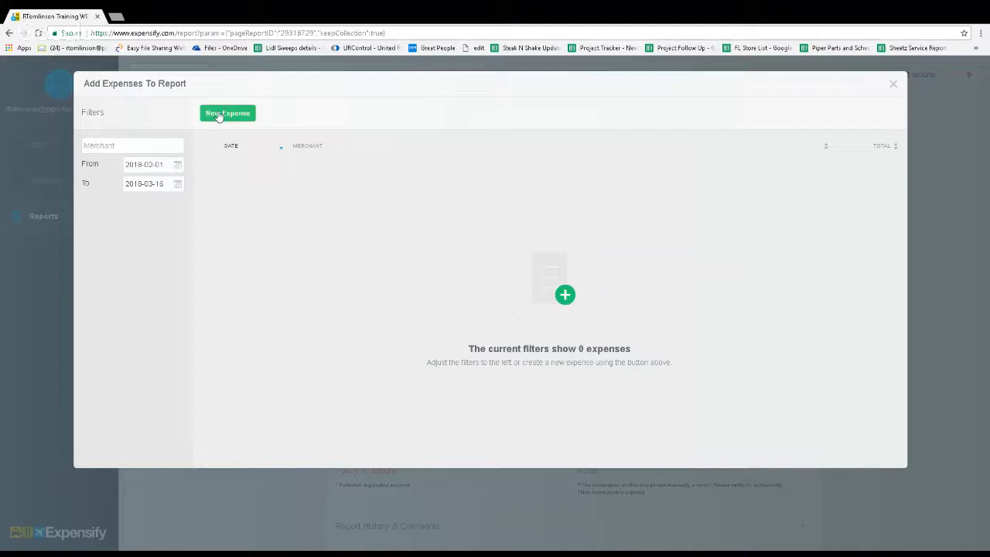
{"action": "left_click", "coordinate": [219, 114]}
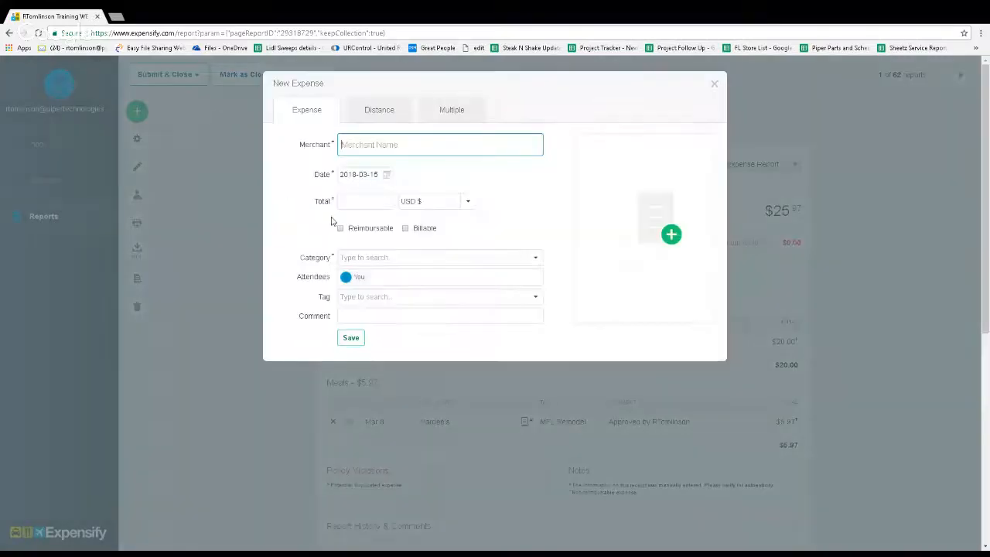
Set the new expense's category to Cash Receipt (Everything you pay for out-of-pocket).
{"action": "left_click", "coordinate": [387, 257]}
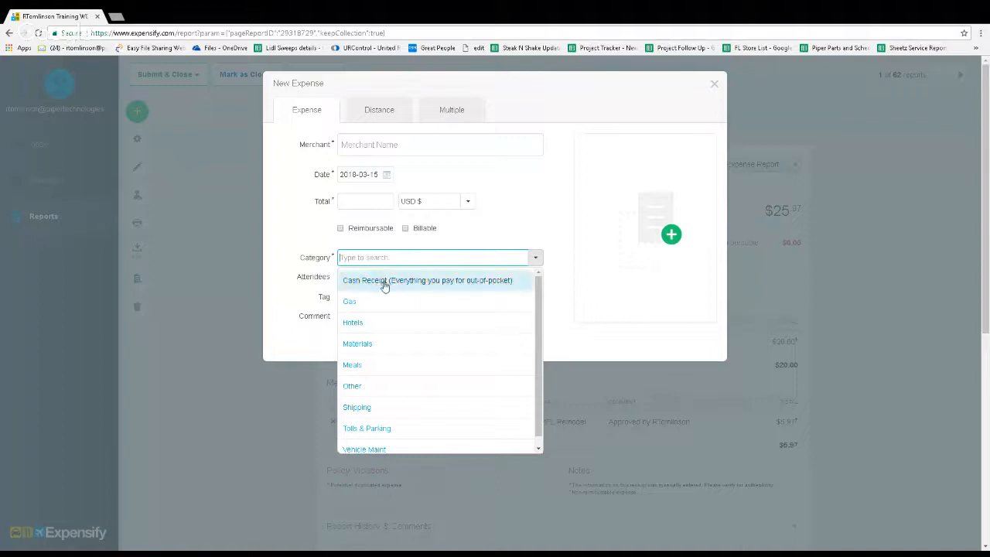
{"action": "left_click", "coordinate": [331, 262]}
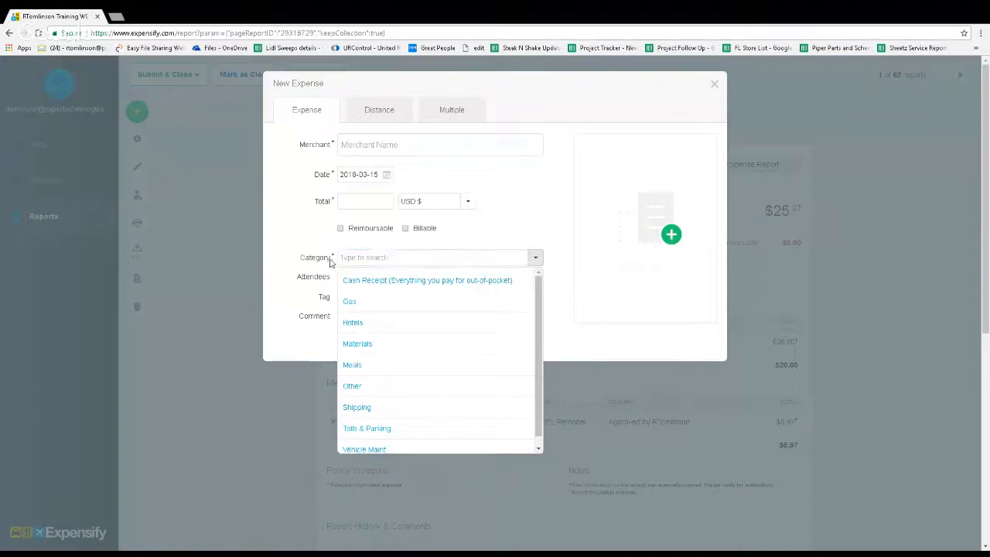
{"action": "left_click_drag", "start_coordinate": [300, 261], "coordinate": [328, 265]}
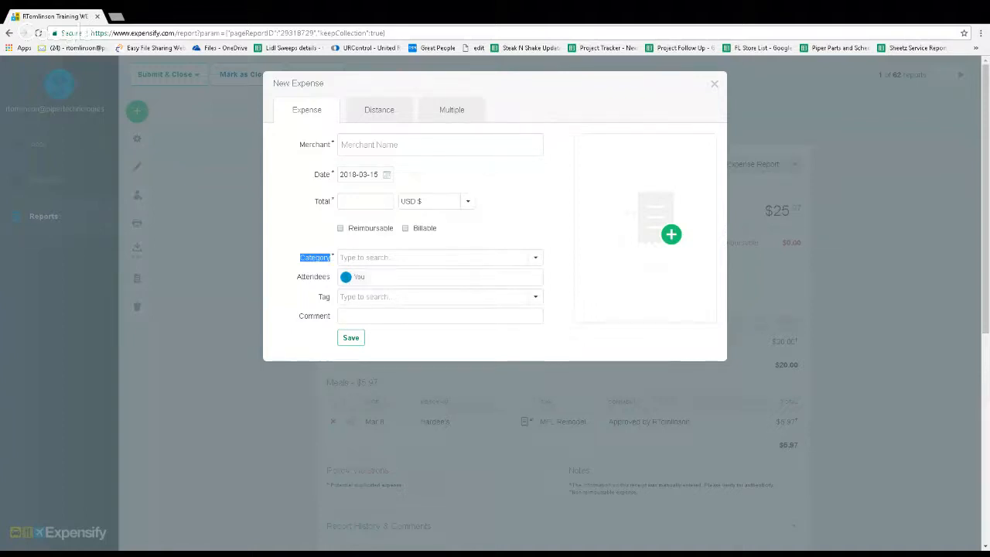
{"action": "left_click", "coordinate": [328, 265]}
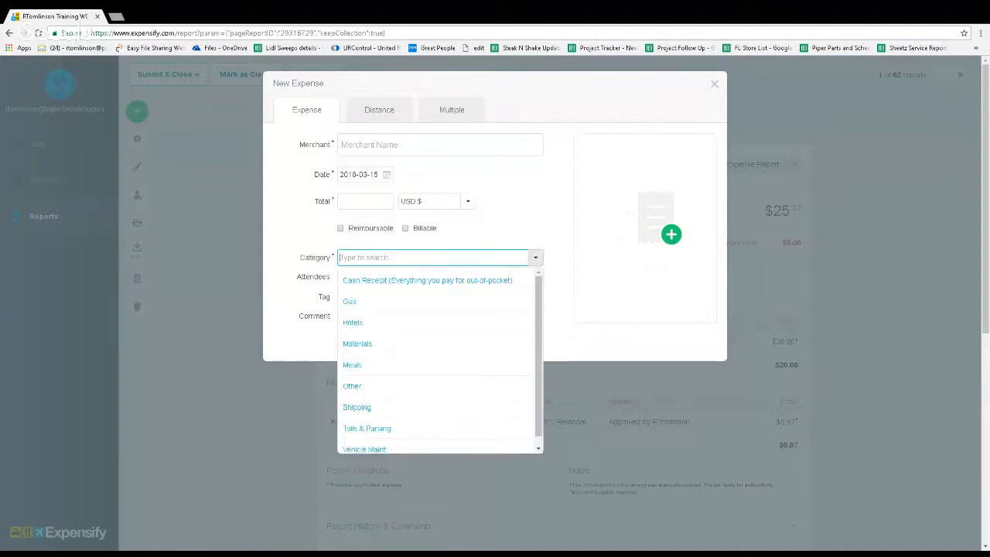
{"action": "left_click", "coordinate": [416, 280]}
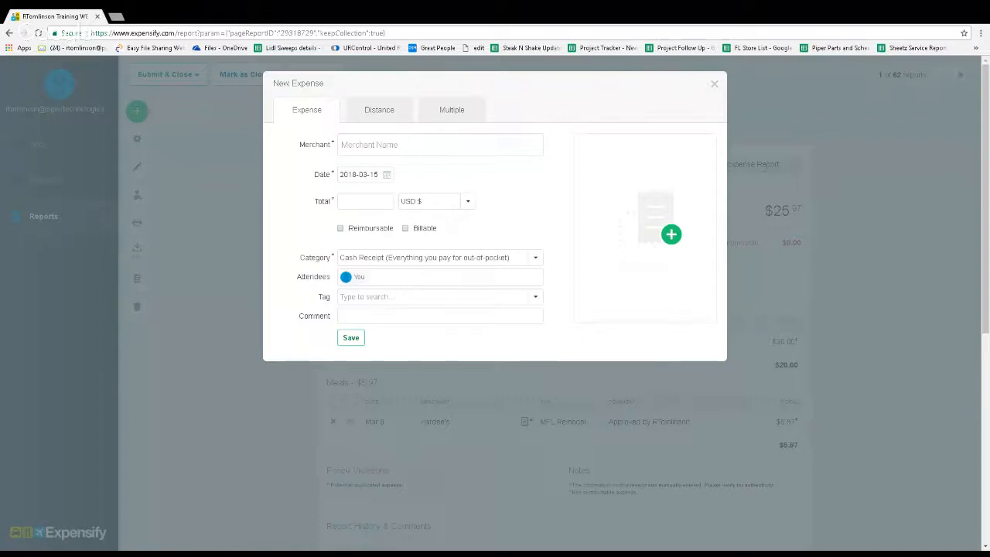
Clear the new expense's category and close the New Expense and Add Expenses dialogs.
{"action": "left_click", "coordinate": [507, 259]}
{"action": "left_click_drag", "start_coordinate": [507, 260], "coordinate": [517, 263]}
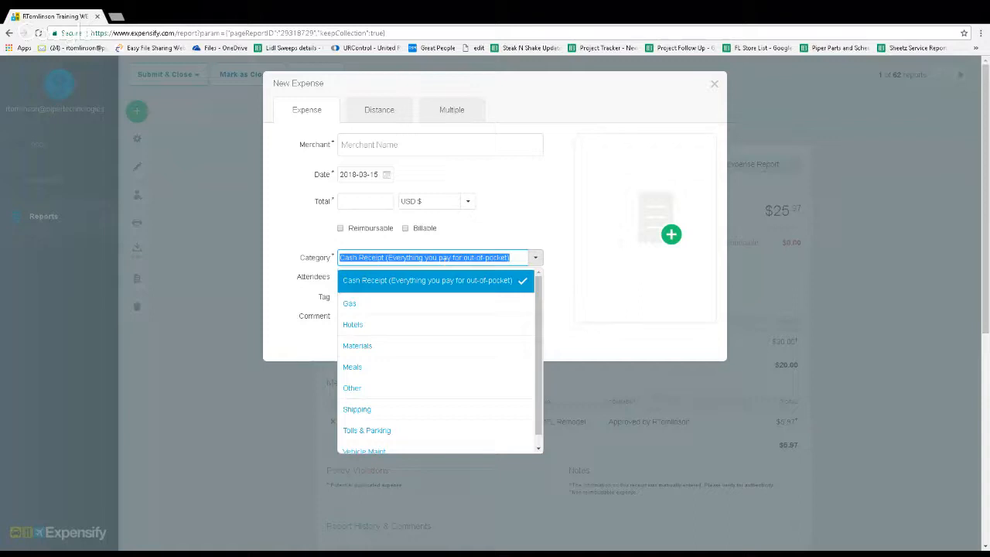
{"action": "left_click", "coordinate": [648, 87]}
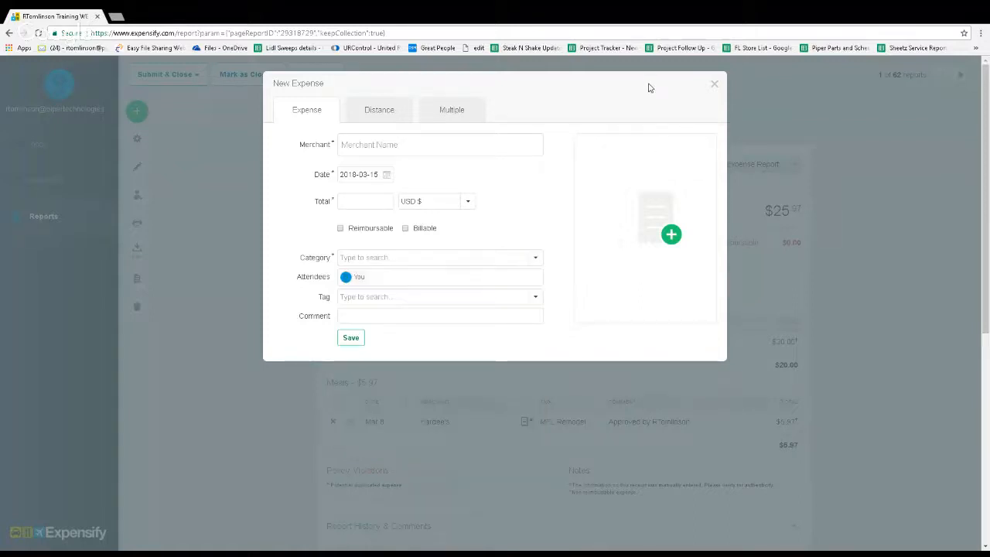
{"action": "left_click", "coordinate": [715, 87]}
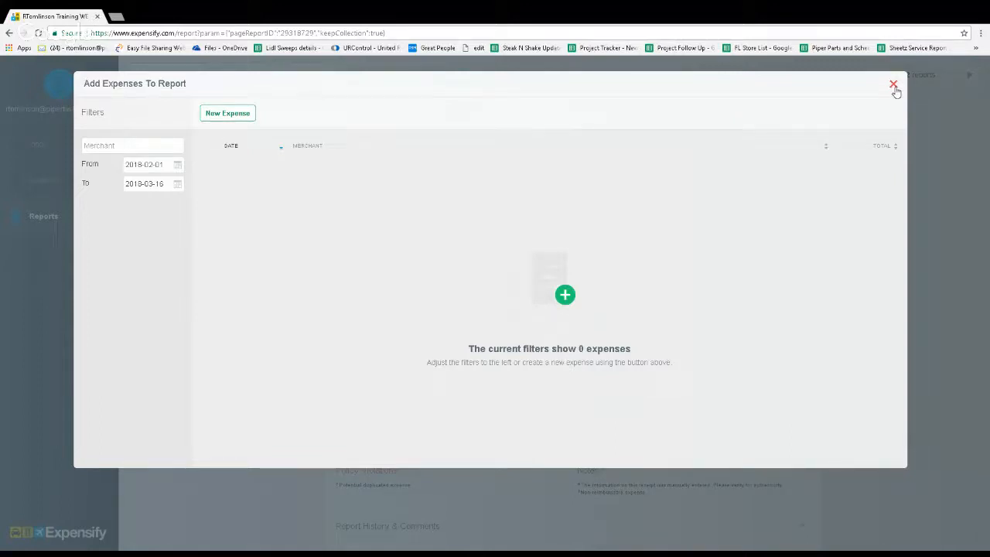
{"action": "left_click", "coordinate": [893, 85]}
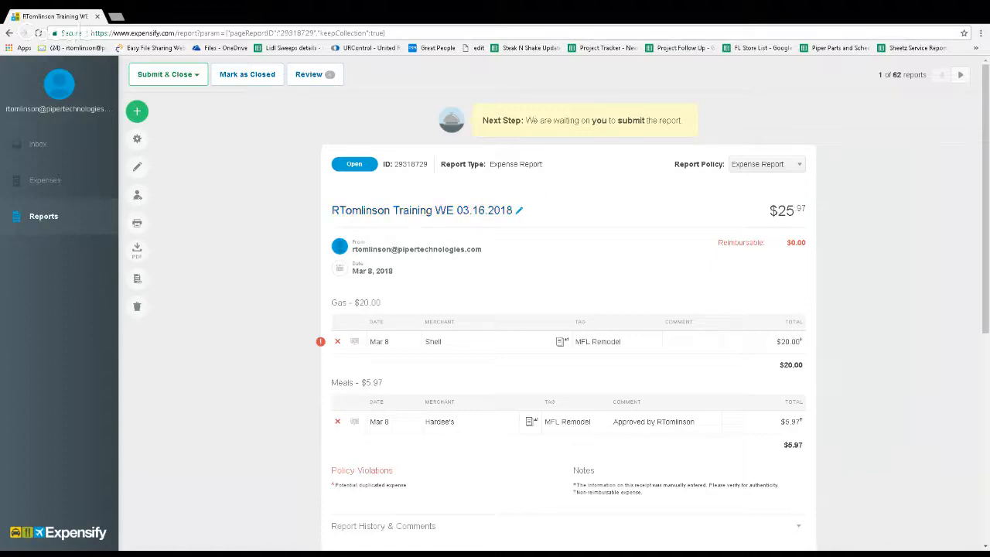
Check the Shell row's violation warning, then Submit & Close the report.
{"action": "mouse_move", "coordinate": [321, 344]}
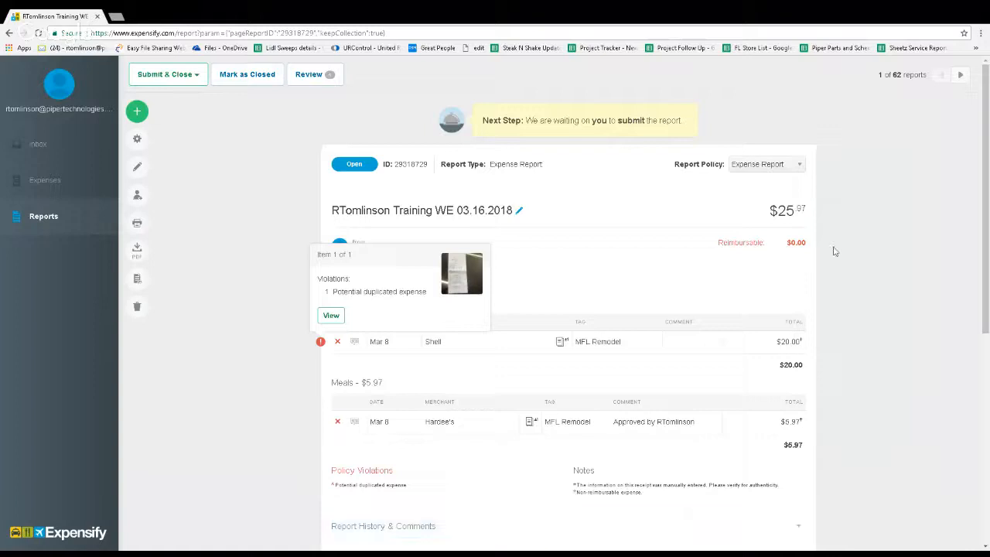
{"action": "left_click", "coordinate": [162, 75]}
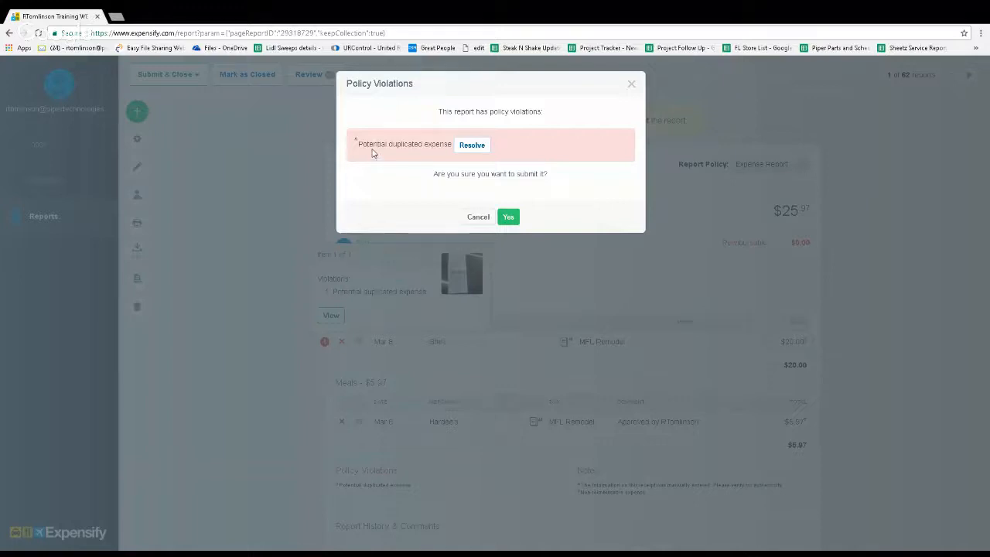
Review the duplicate $20.00 Shell expense, re-save it unchanged, and close the duplicates review.
{"action": "left_click", "coordinate": [471, 146]}
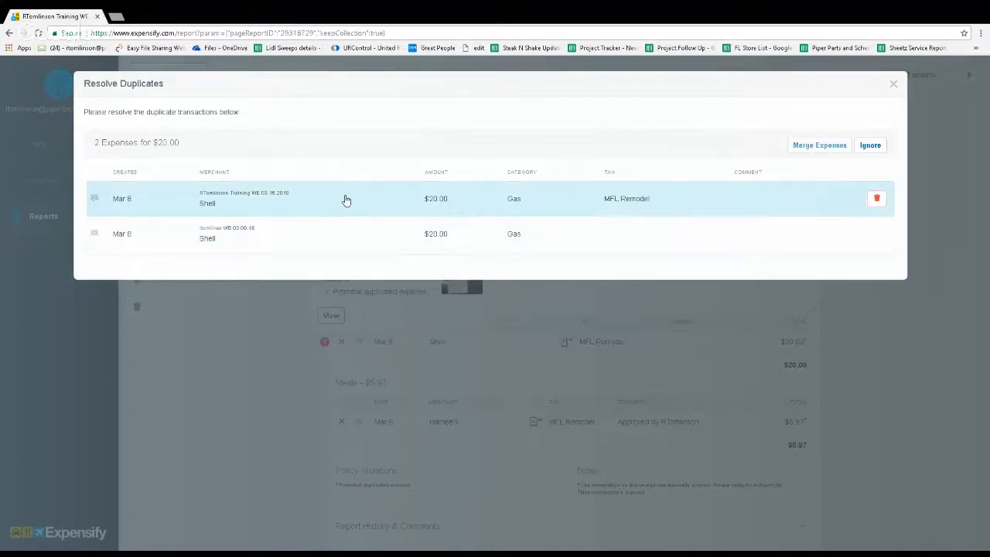
{"action": "left_click", "coordinate": [346, 200]}
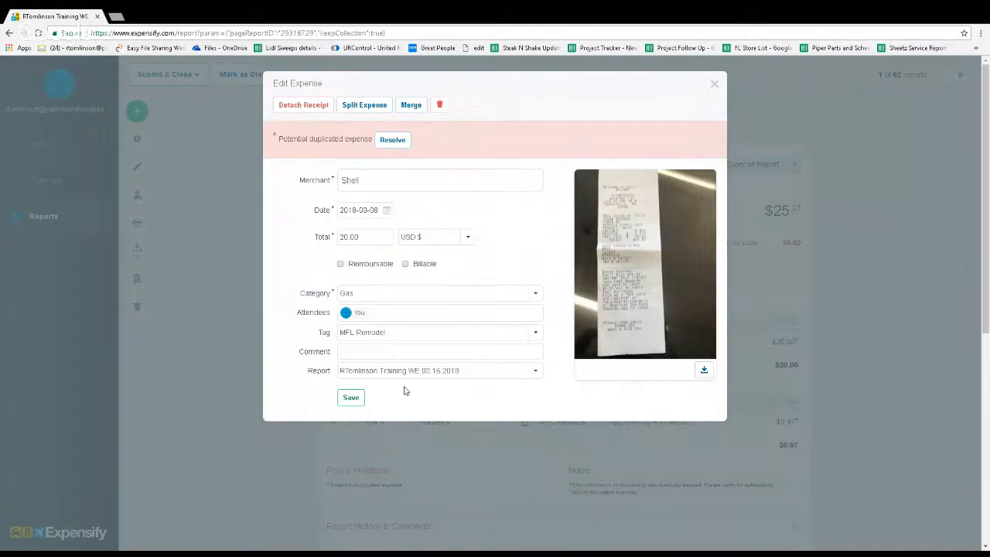
{"action": "left_click", "coordinate": [352, 397]}
{"action": "left_click", "coordinate": [714, 82]}
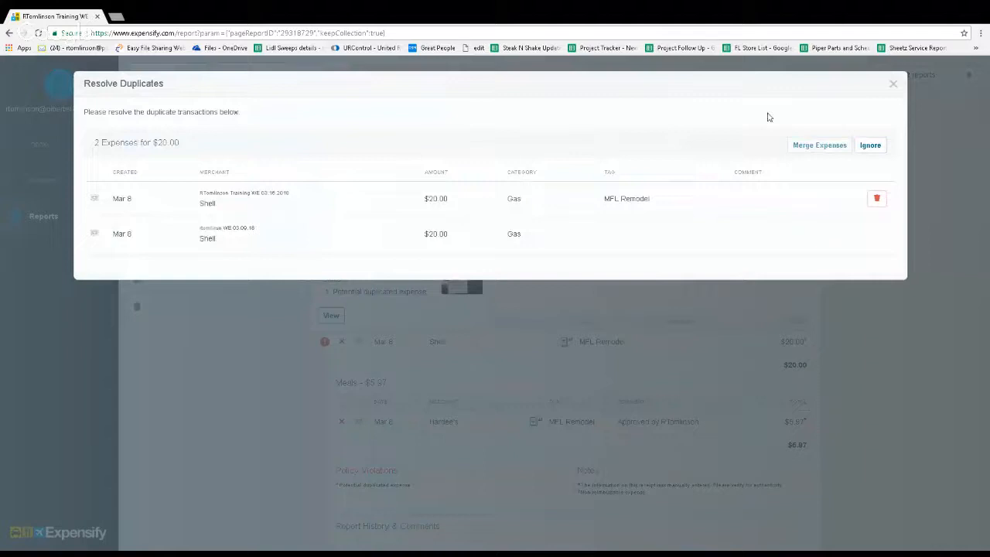
{"action": "left_click", "coordinate": [894, 83]}
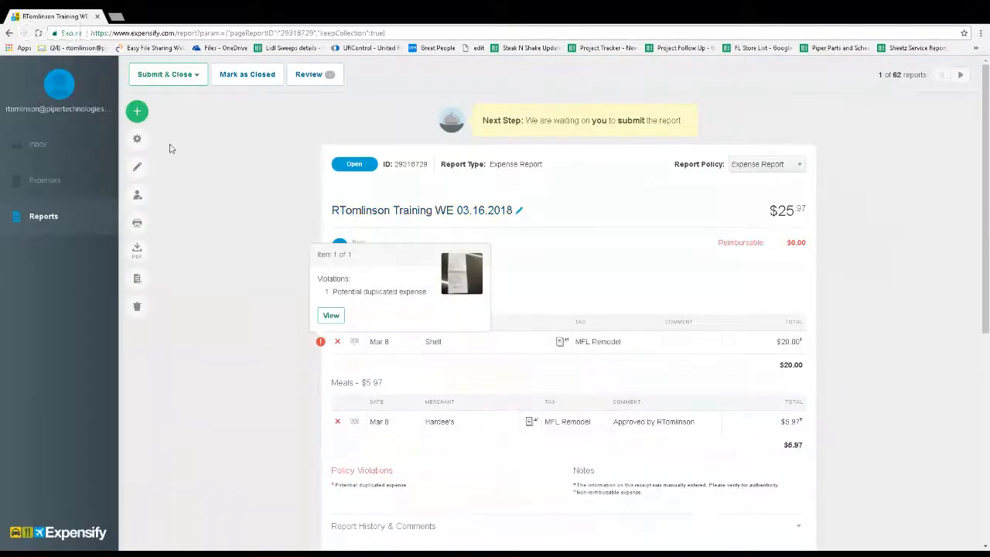
Begin Submit & Close despite the policy violation, then review the payroll recipient, CC and memo fields.
{"action": "left_click", "coordinate": [171, 73]}
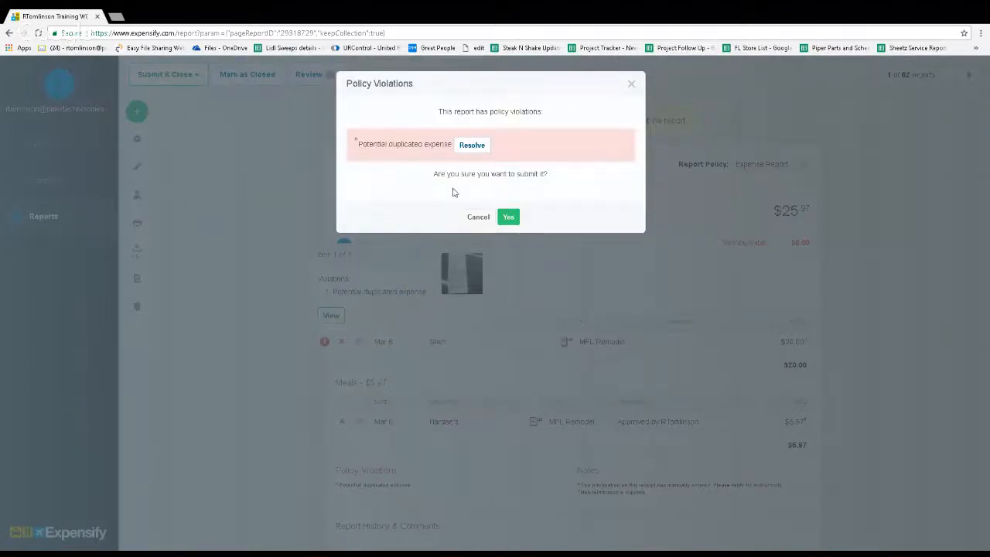
{"action": "left_click", "coordinate": [508, 217]}
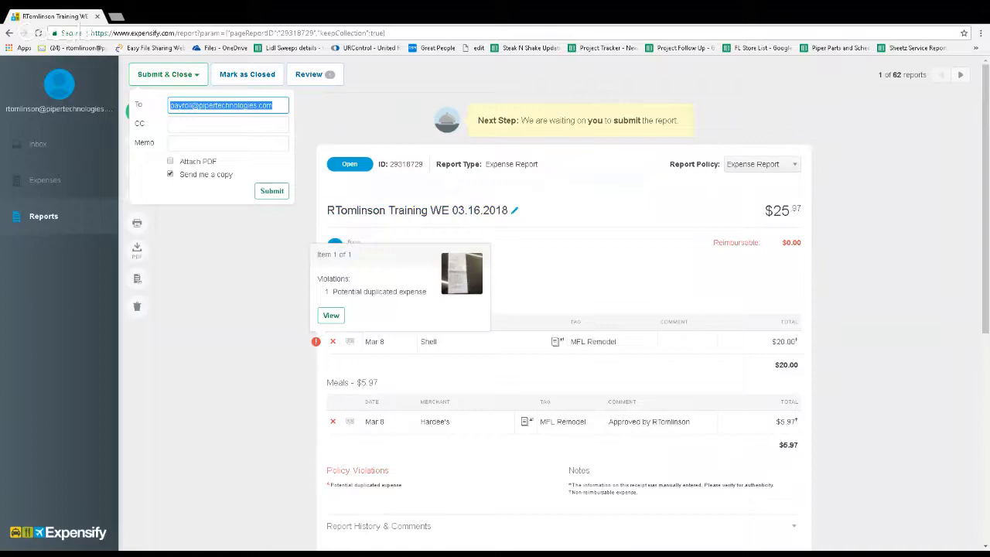
{"action": "left_click", "coordinate": [275, 105]}
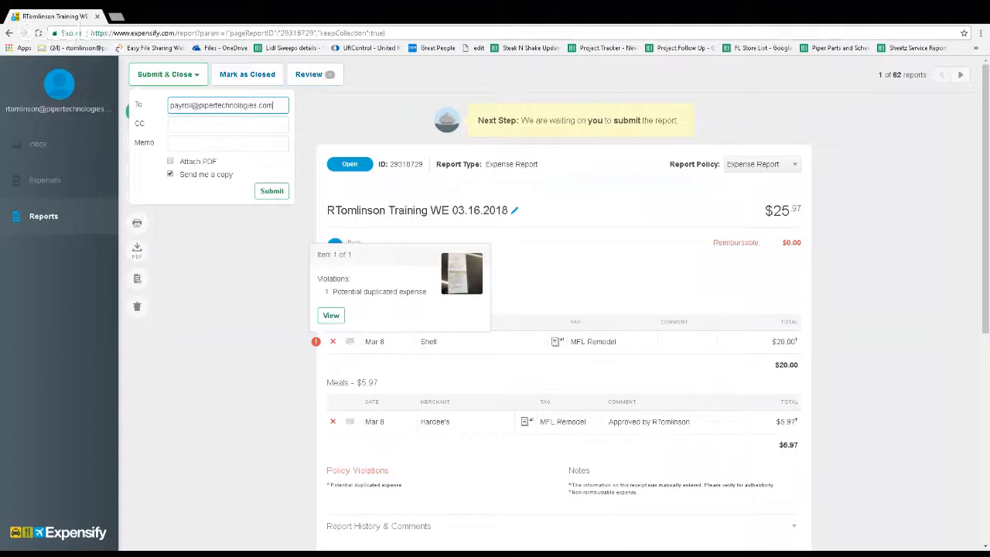
{"action": "left_click_drag", "start_coordinate": [274, 105], "coordinate": [169, 105]}
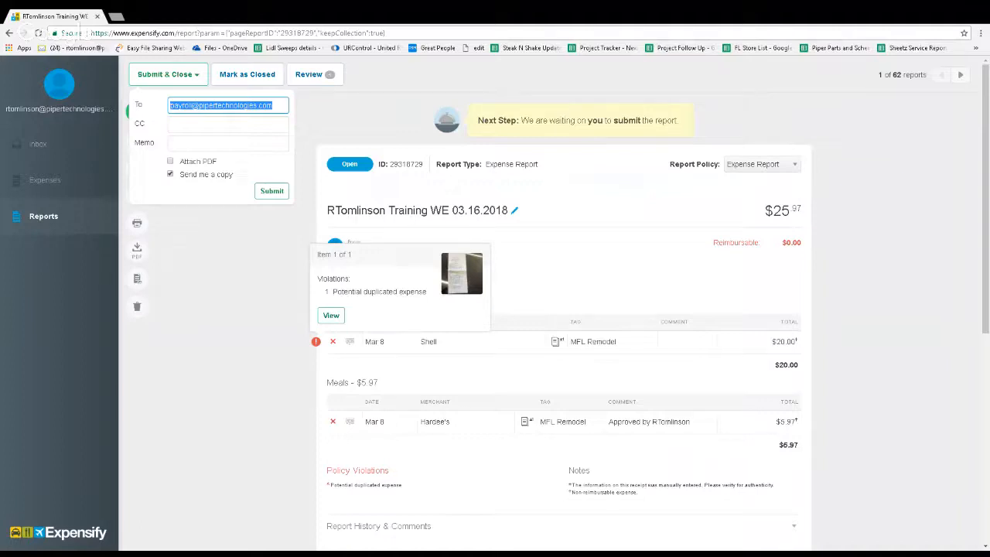
{"action": "left_click", "coordinate": [202, 125]}
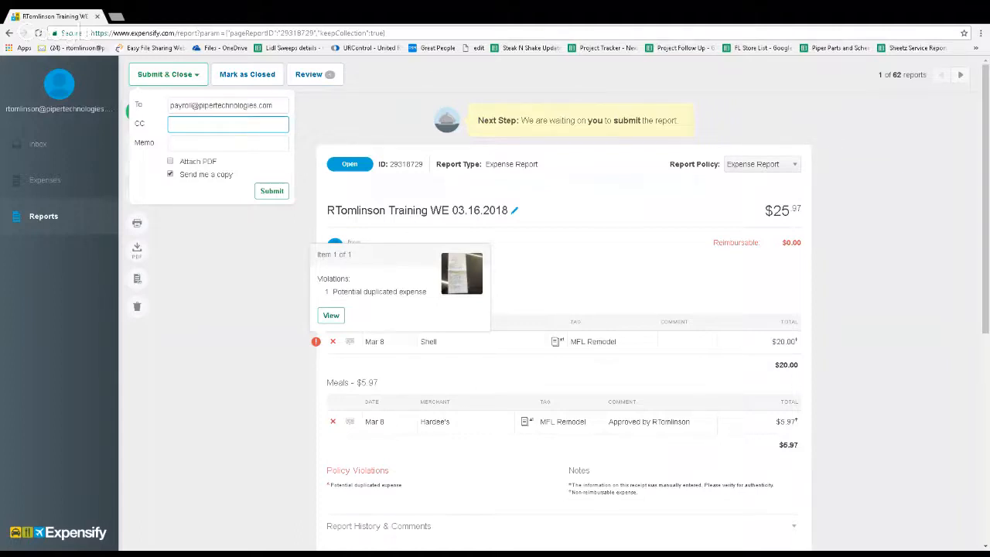
{"action": "left_click", "coordinate": [208, 143]}
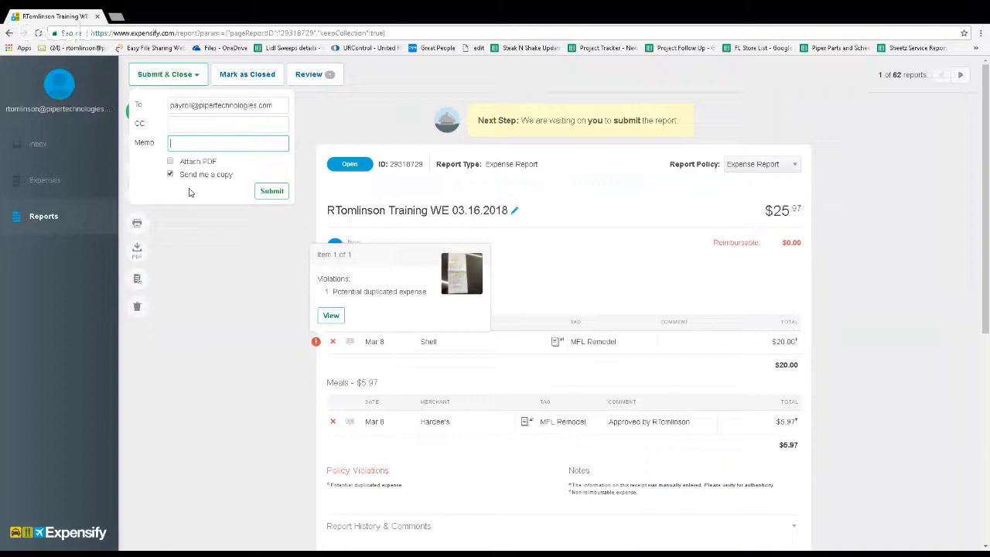
{"action": "left_click", "coordinate": [270, 192]}
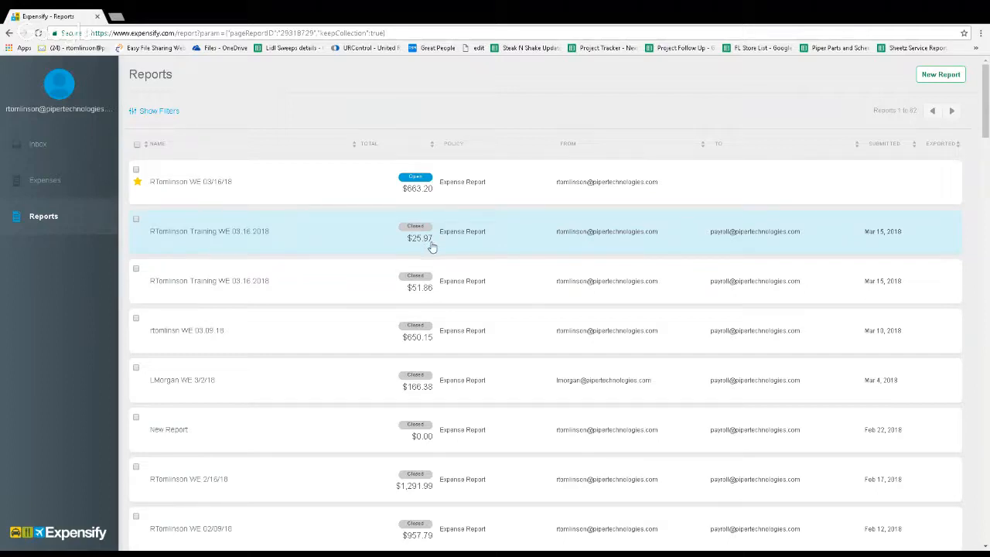
{"action": "left_click", "coordinate": [313, 235]}
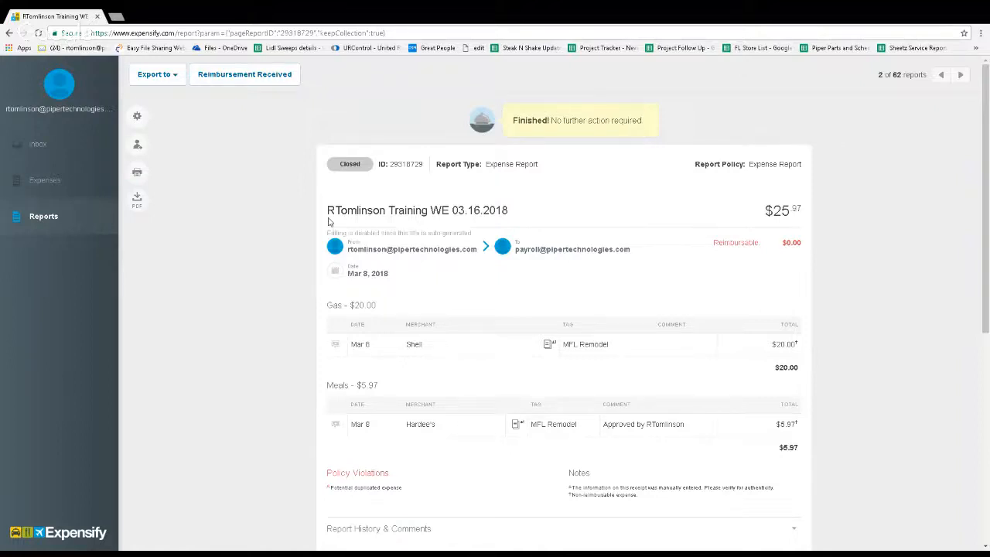
{"action": "left_click", "coordinate": [70, 215]}
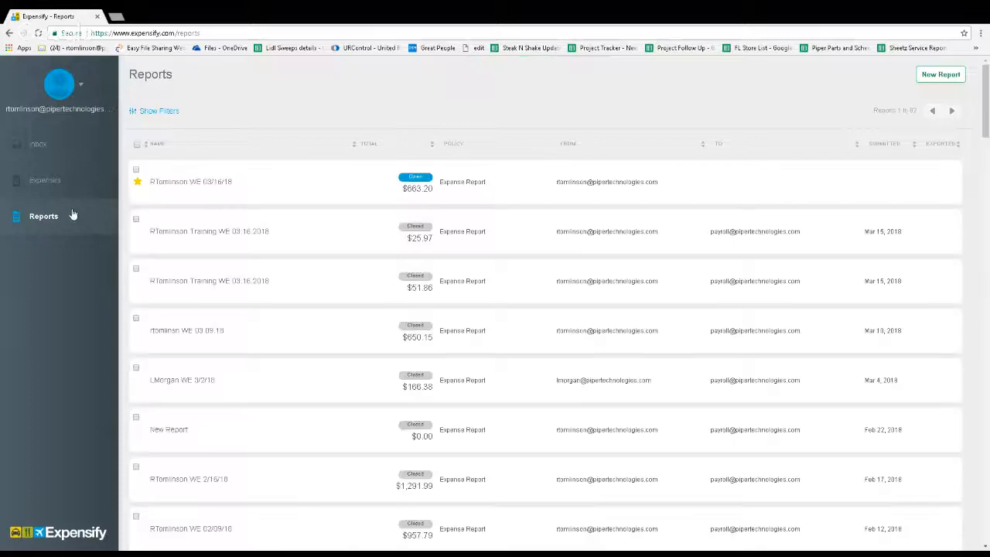